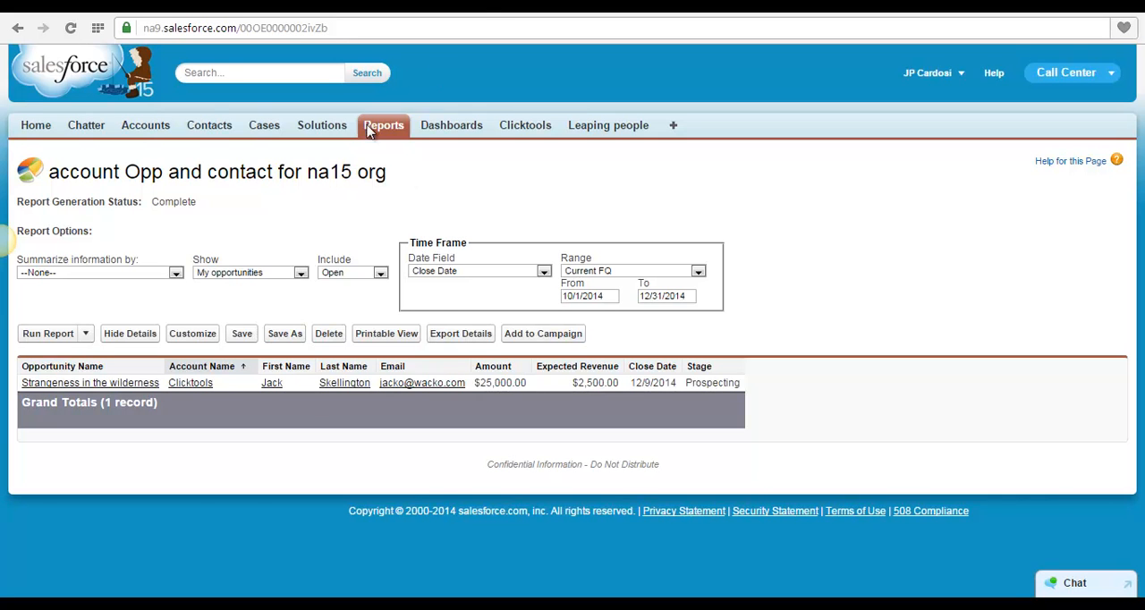
Step: Switch to Syncfrog and start a new data leap with Salesforce Report as the source and Salesforce as the target
left_click(484, 9)
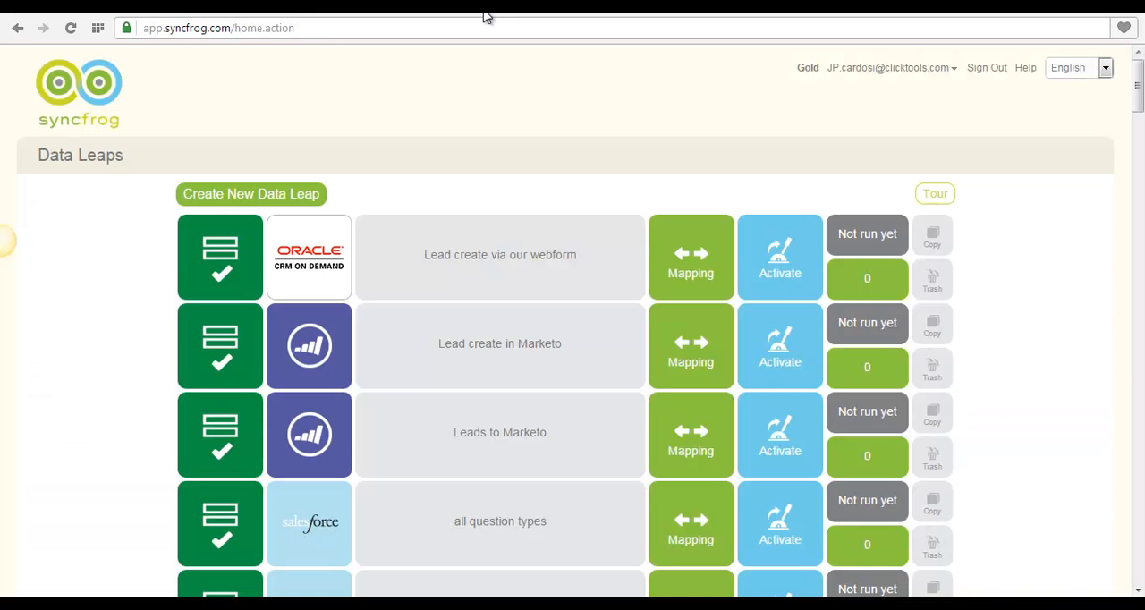
left_click(305, 199)
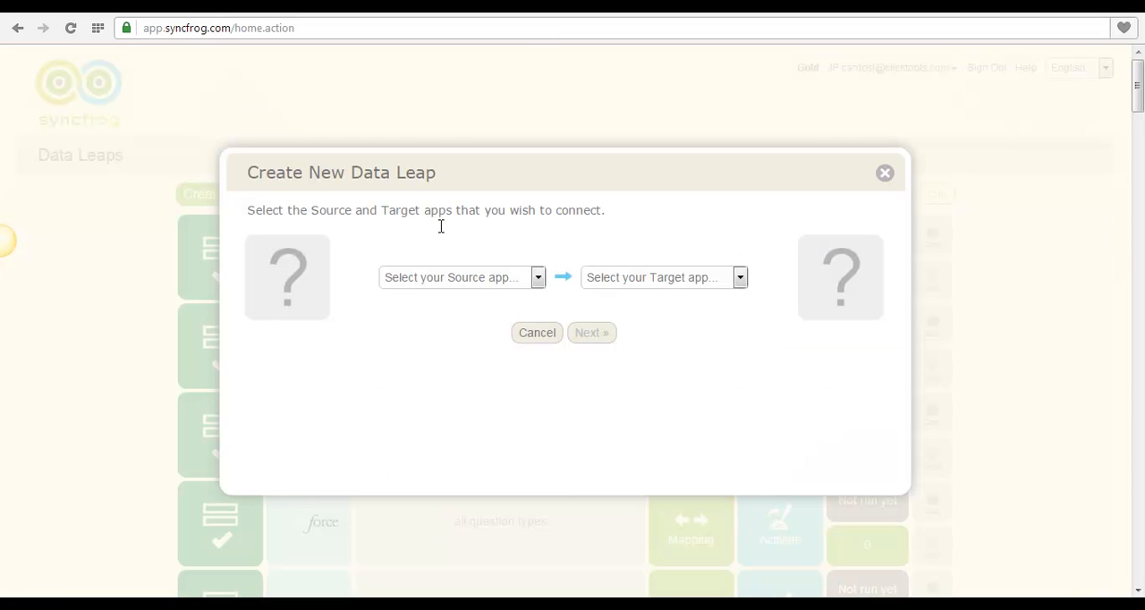
left_click(499, 279)
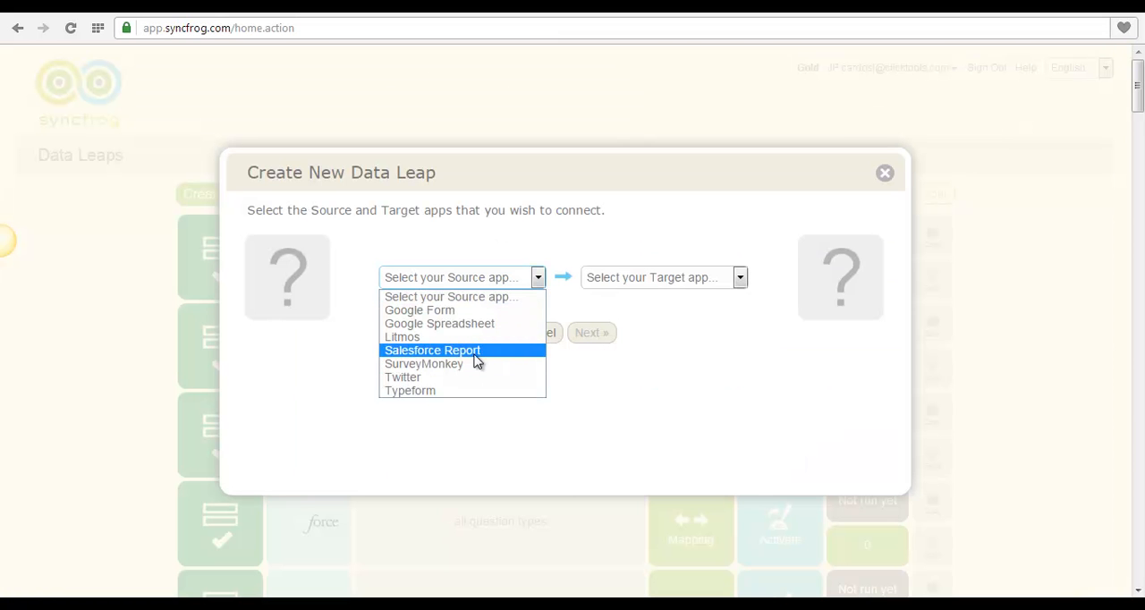
left_click(472, 351)
left_click(688, 278)
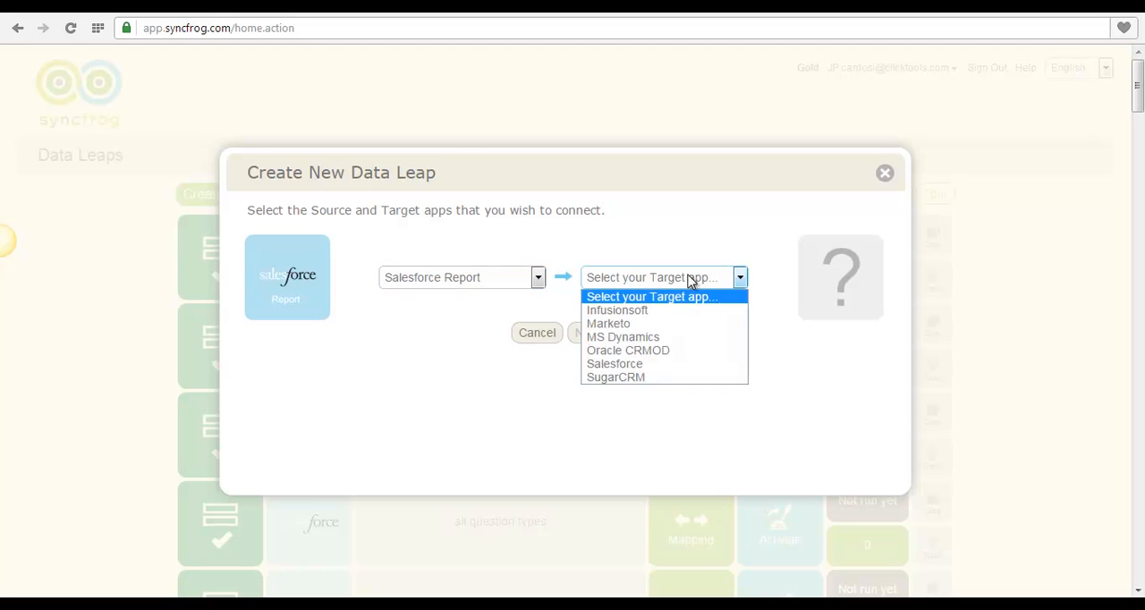
left_click(632, 364)
left_click(602, 340)
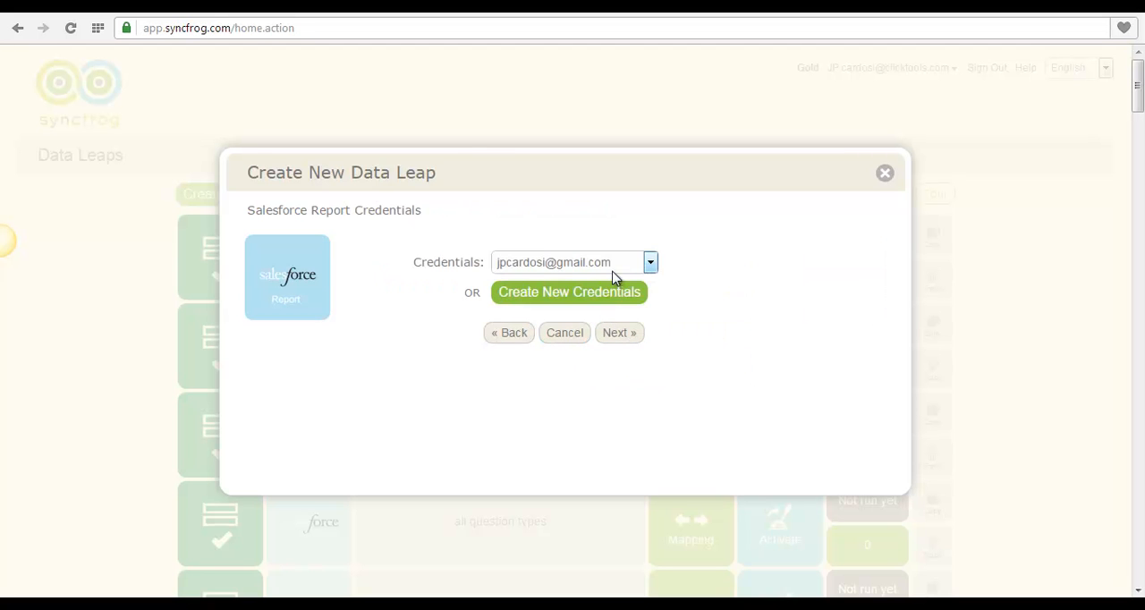
Step: Accept the saved source and target credentials, using the report "account Opp and contact for na15 org" from My Personal Custom Reports
left_click(638, 335)
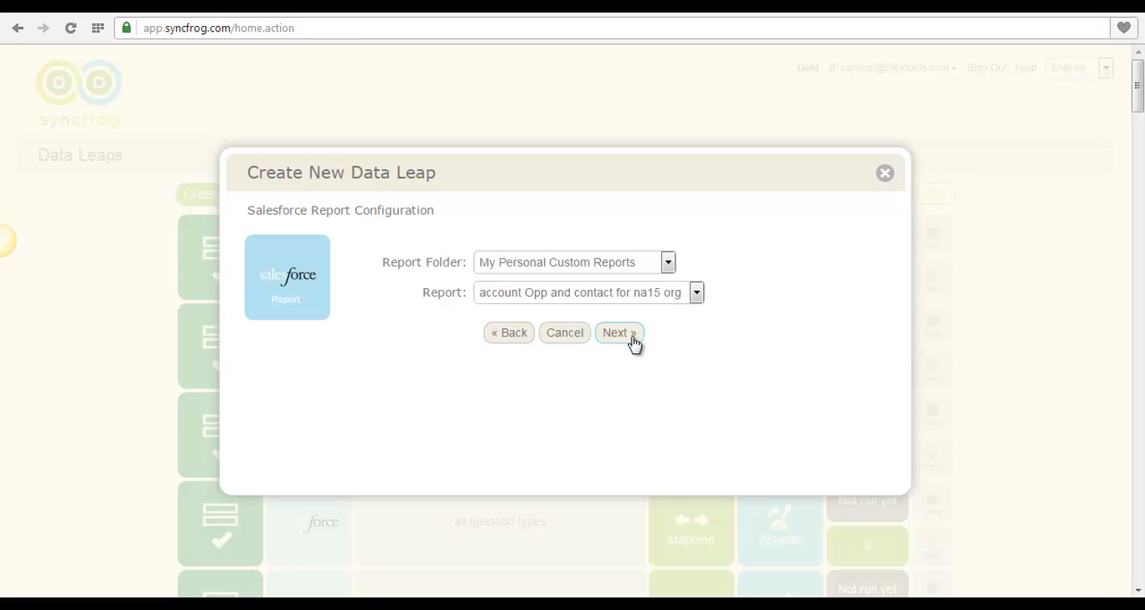
left_click(633, 341)
left_click(576, 262)
left_click(573, 295)
left_click(627, 336)
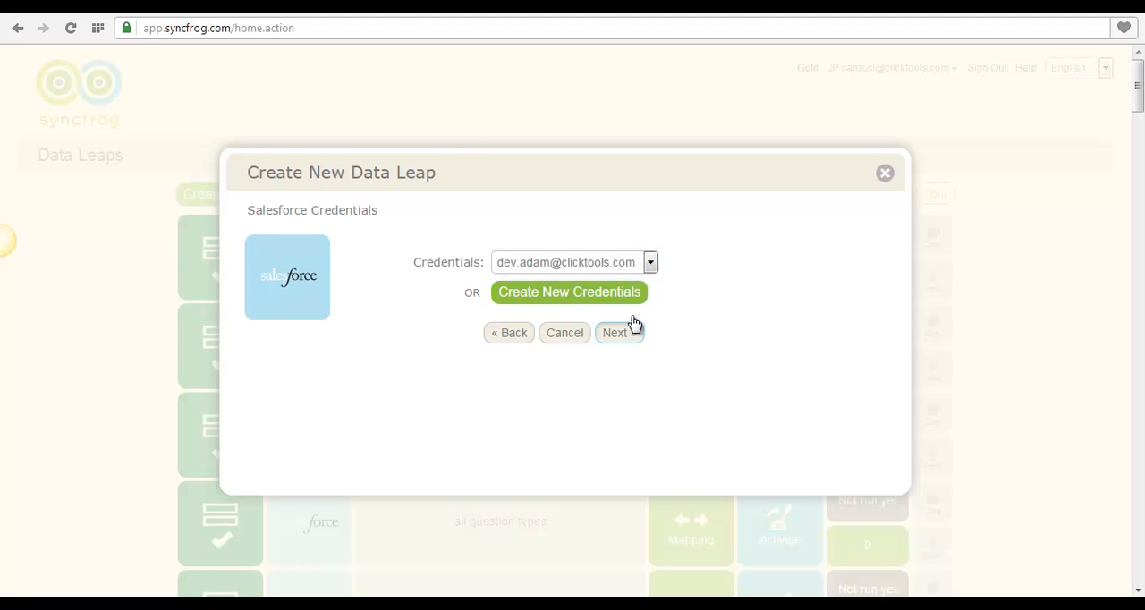
Step: Name the data leap "Move of opps to other org", create it and open its mapping
left_click(563, 276)
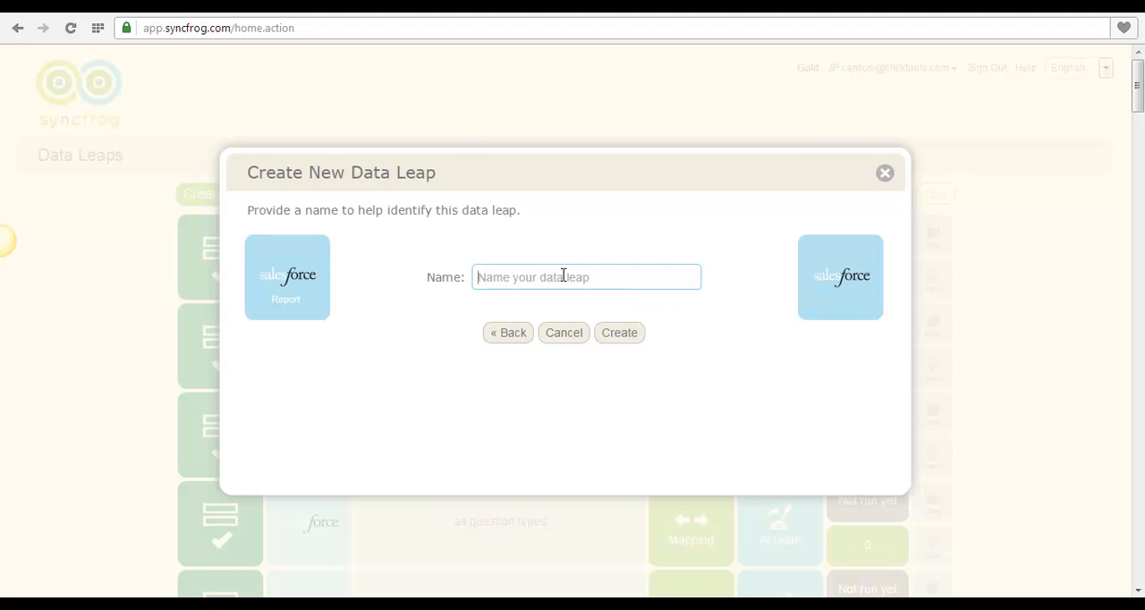
type("Move of opps ")
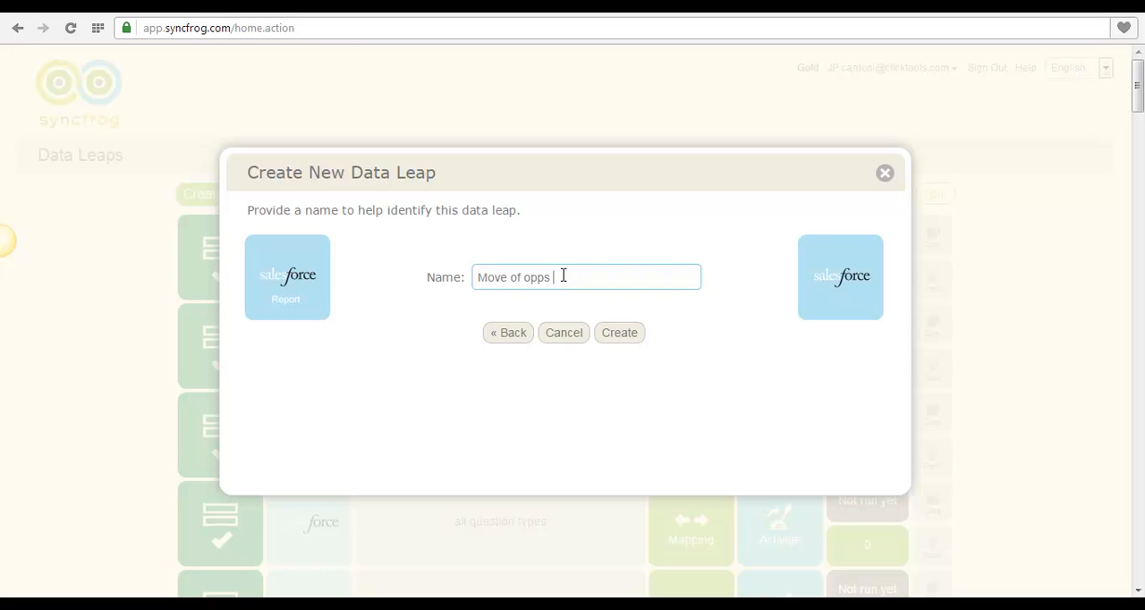
type("to other org")
left_click(640, 340)
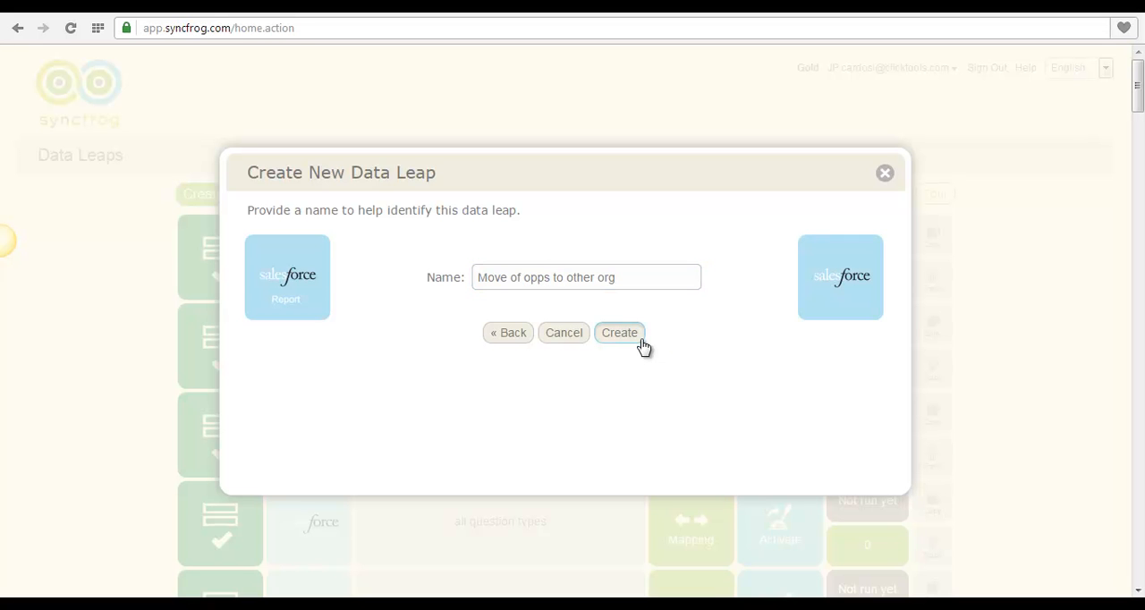
left_click(500, 324)
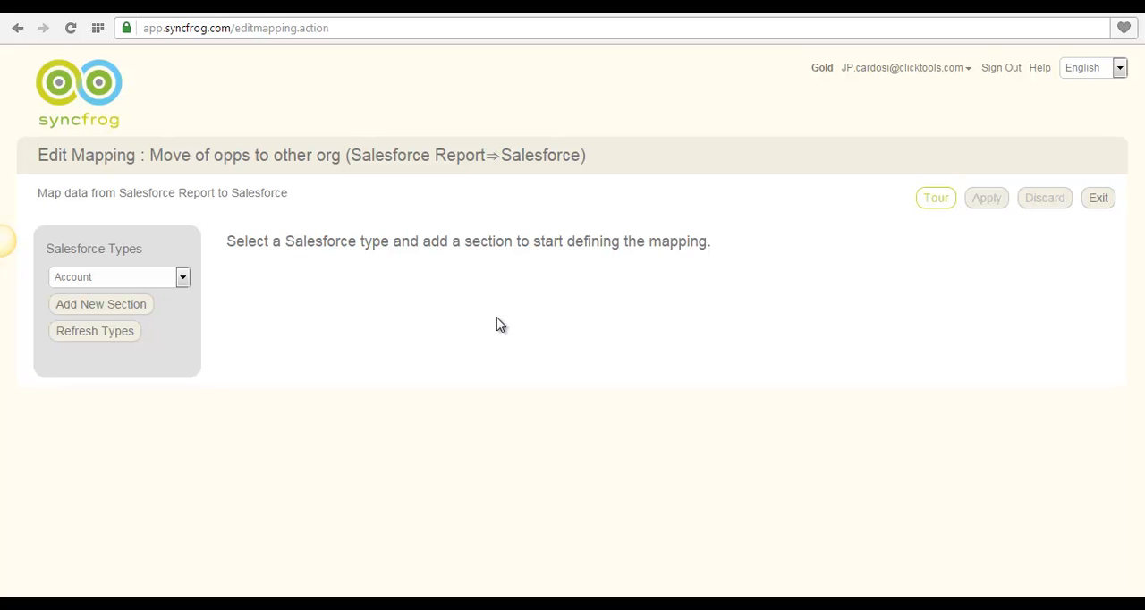
Step: Add an Account section to the mapping and set it to update existing or create new record
left_click(115, 306)
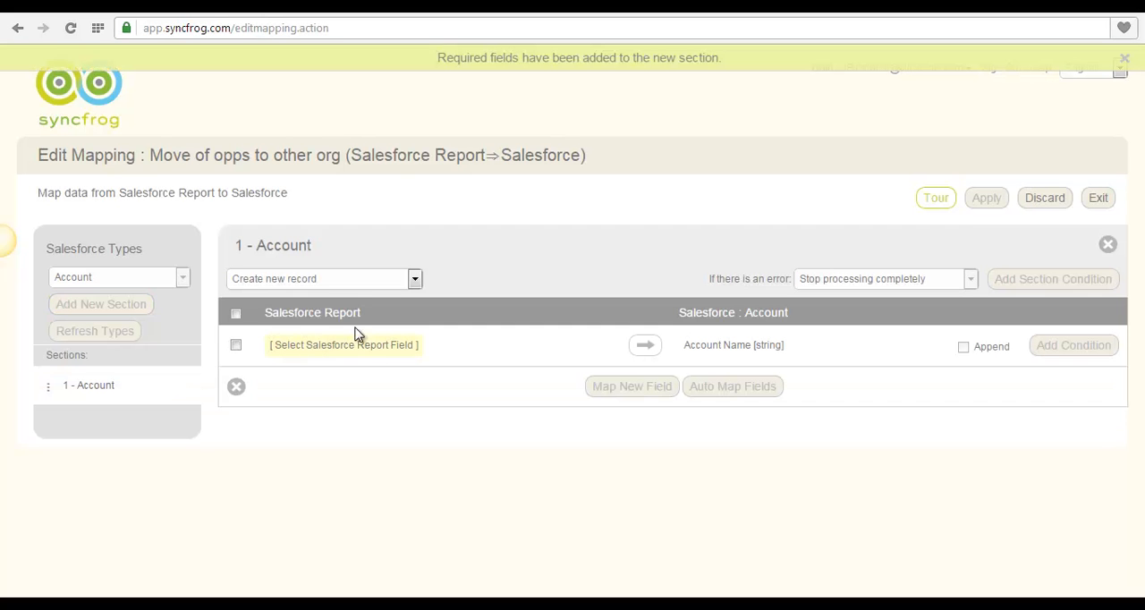
left_click(349, 283)
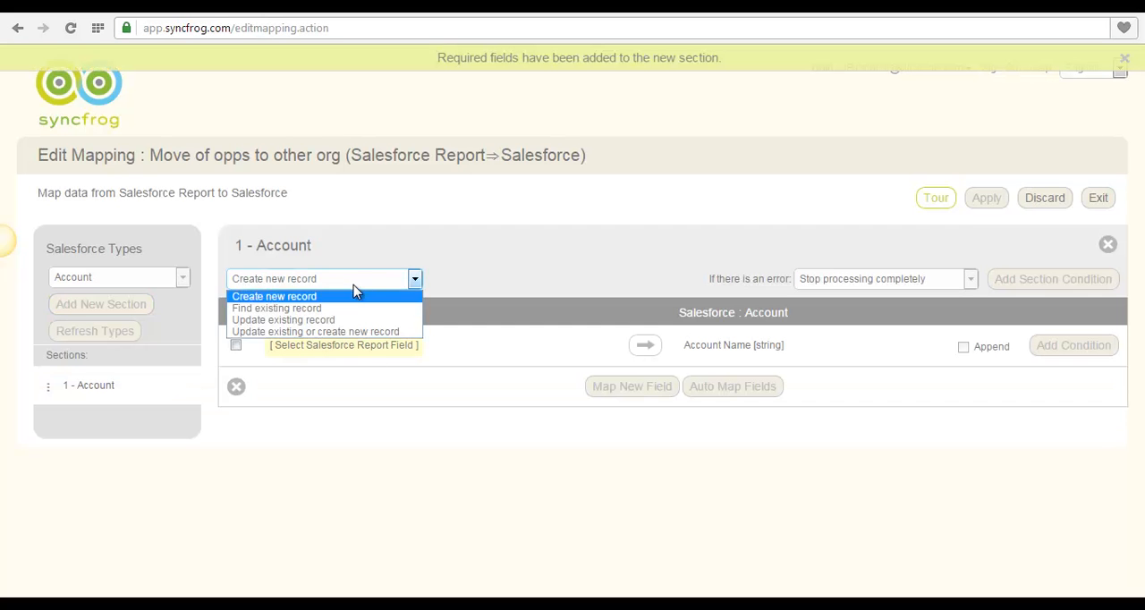
left_click(336, 331)
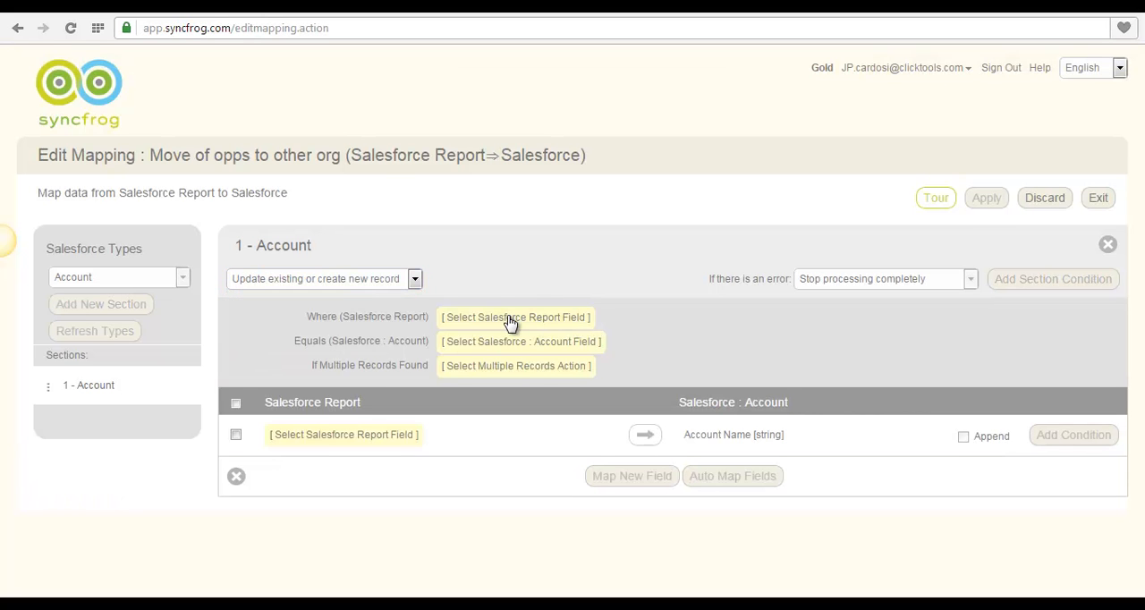
Step: Match accounts by Account Name, using the last modified if multiple are found, and map the report's Account Name to Account Name
left_click(510, 320)
left_click(509, 345)
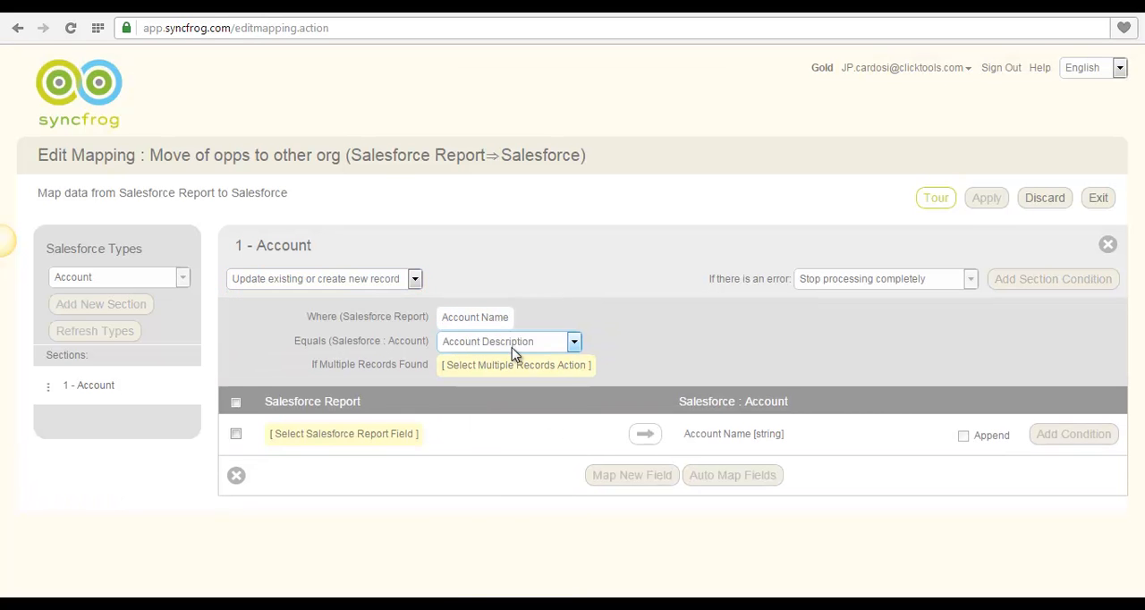
left_click(514, 348)
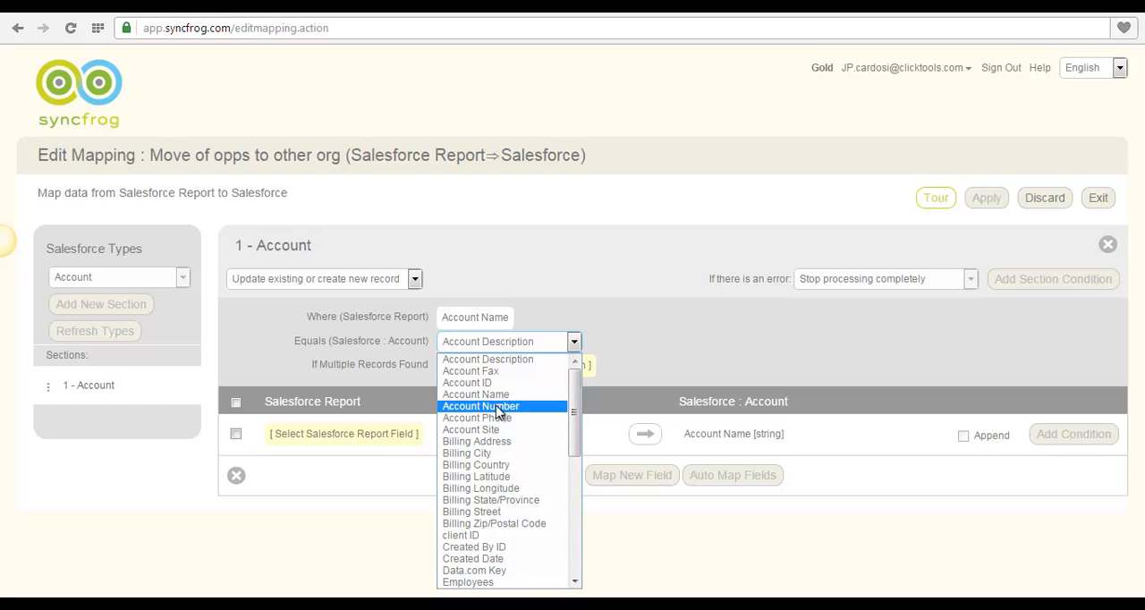
left_click(497, 395)
left_click(538, 367)
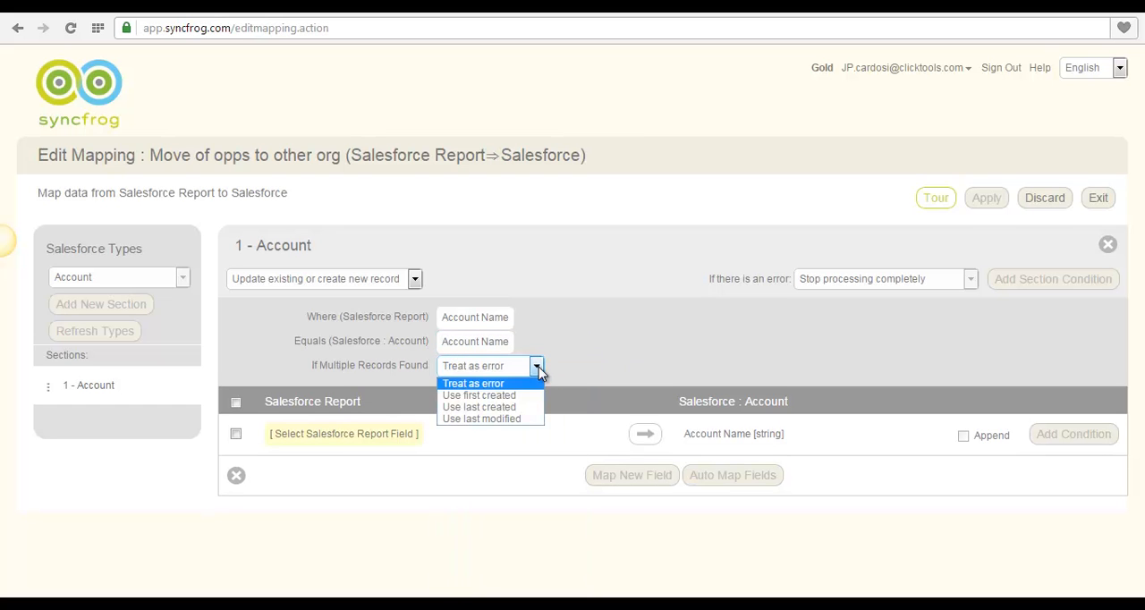
left_click(497, 420)
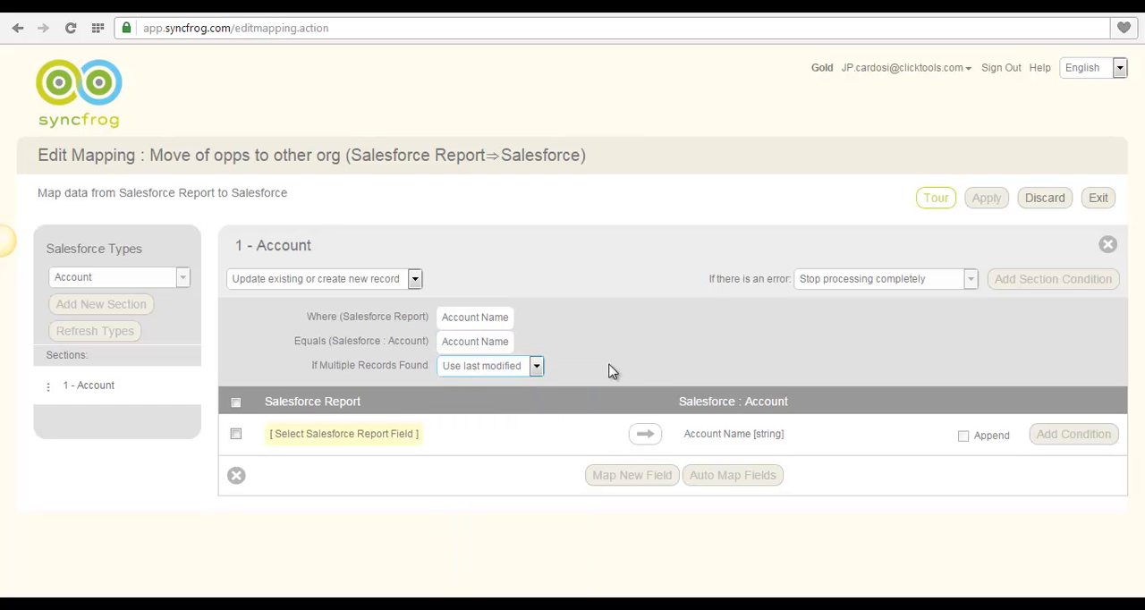
left_click(367, 435)
left_click(357, 467)
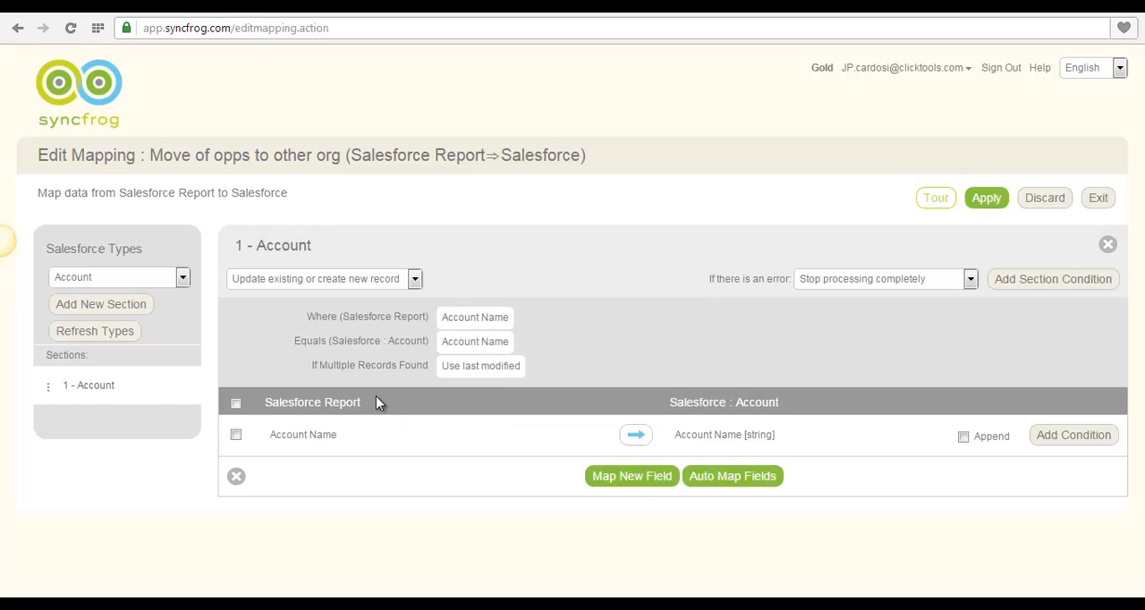
Step: Add a Contact section to the mapping and set it to update existing or create new record
left_click(150, 283)
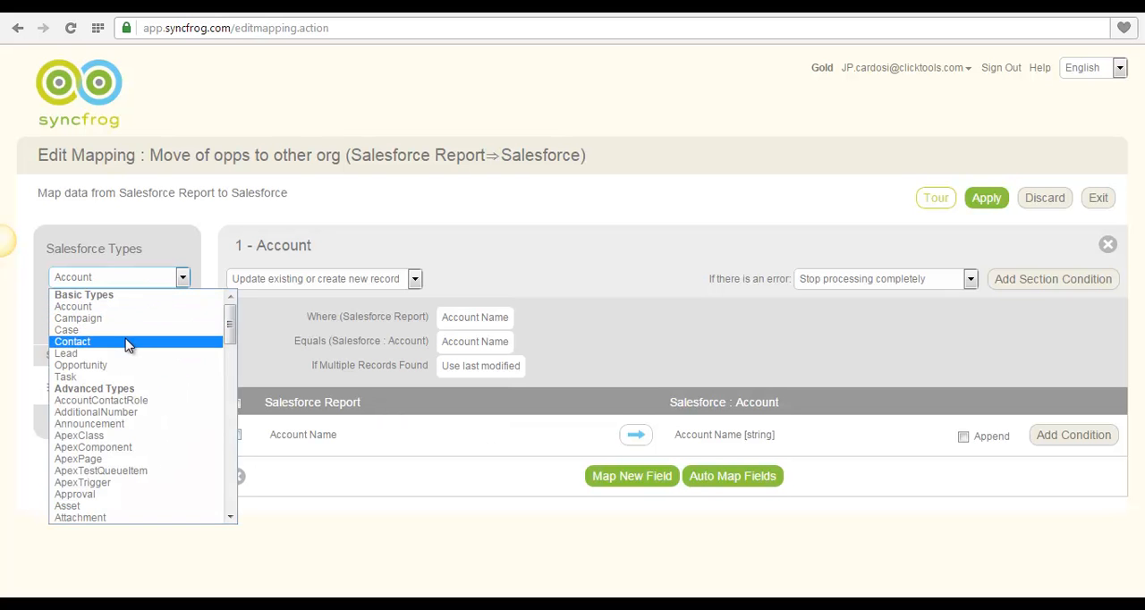
left_click(125, 342)
left_click(147, 307)
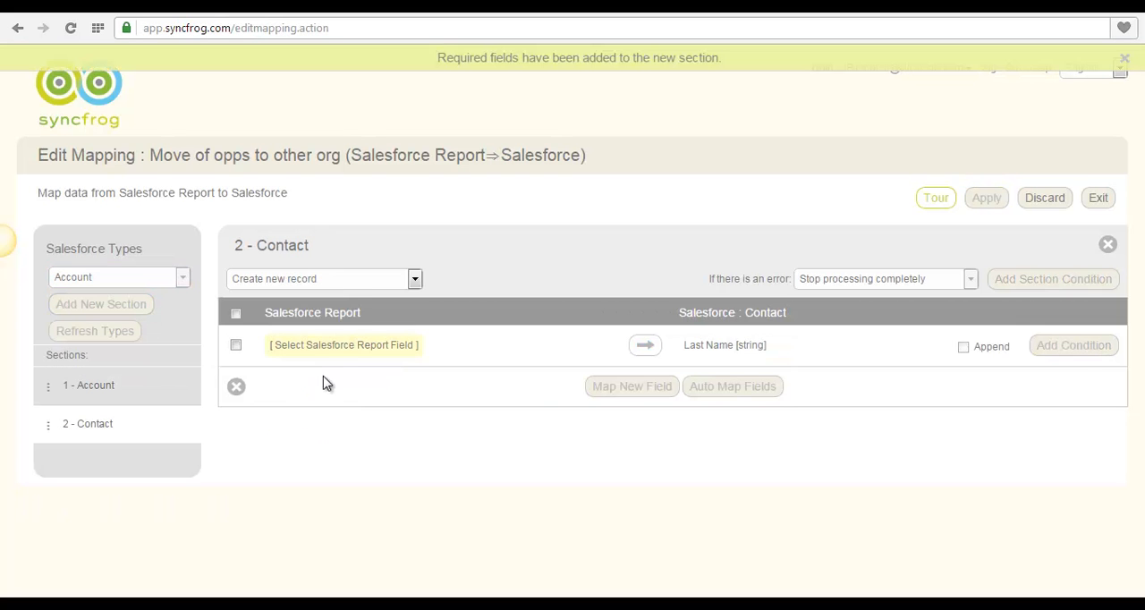
left_click(352, 286)
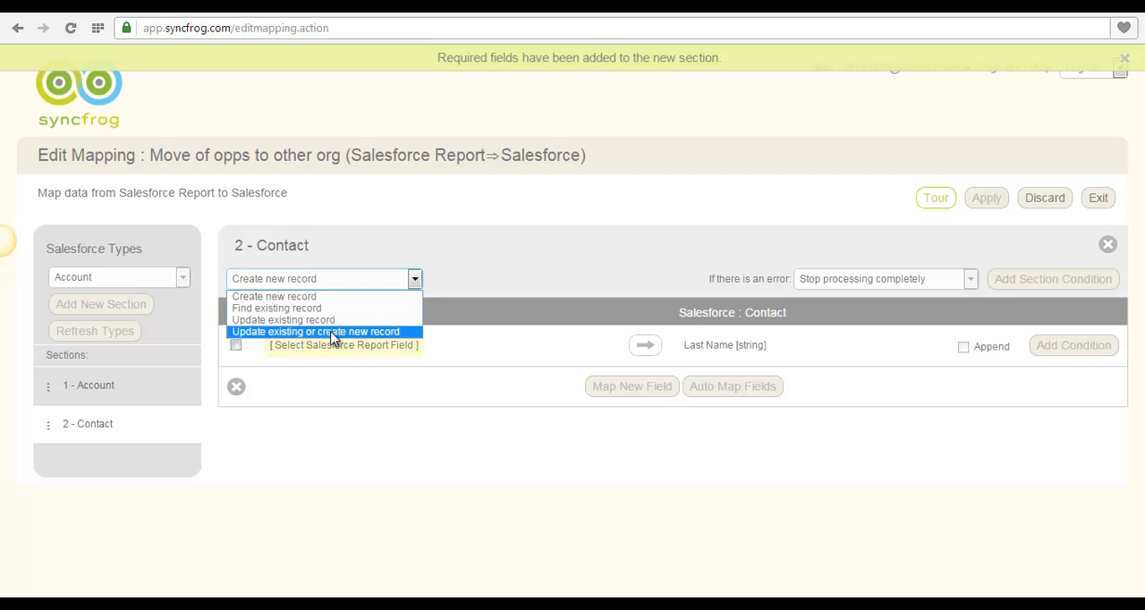
left_click(331, 332)
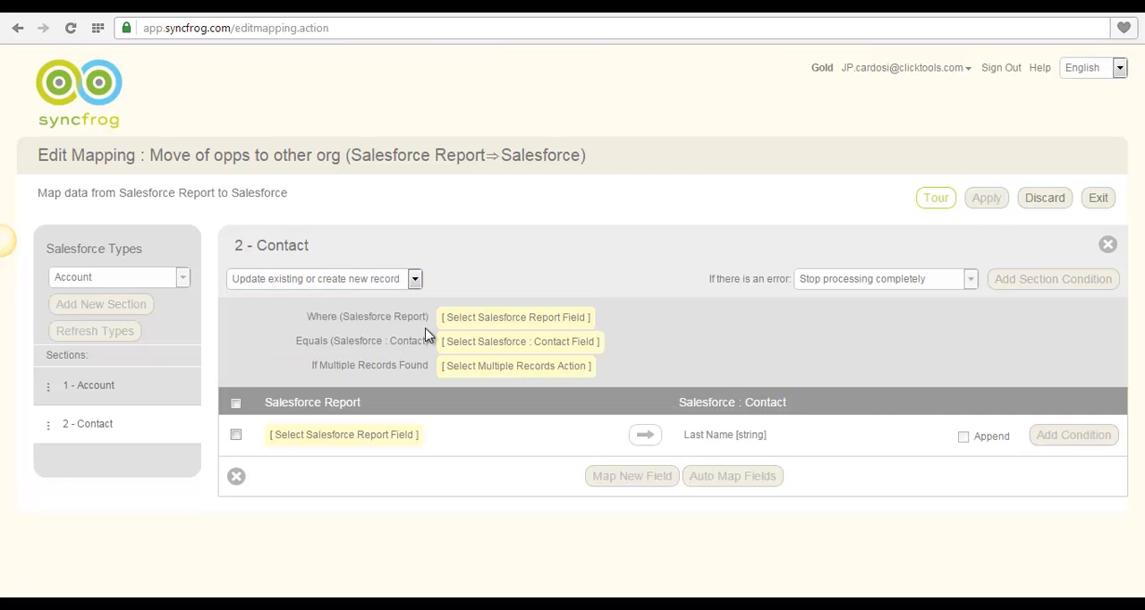
Step: Match the report's Email to the contact's Email, using the last modified record if multiple are found
left_click(489, 320)
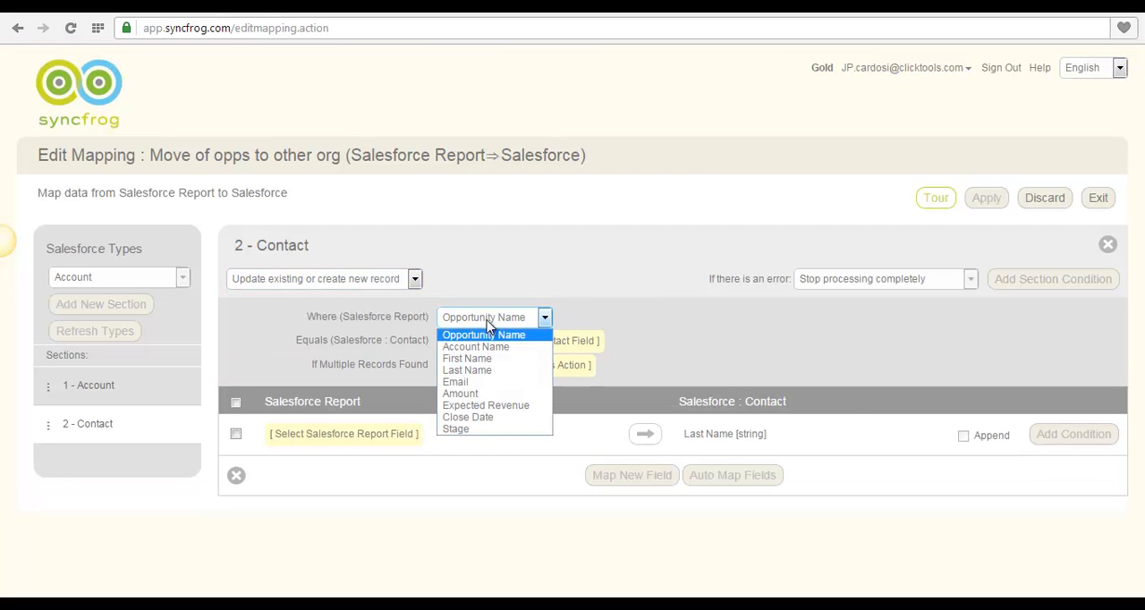
left_click(483, 381)
left_click(524, 349)
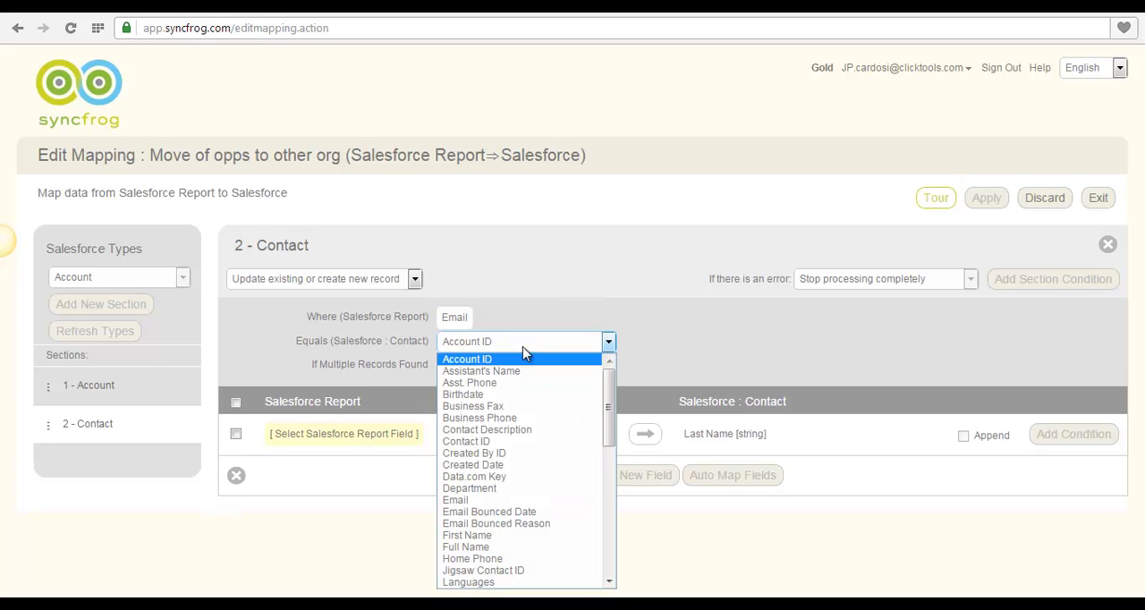
left_click(494, 503)
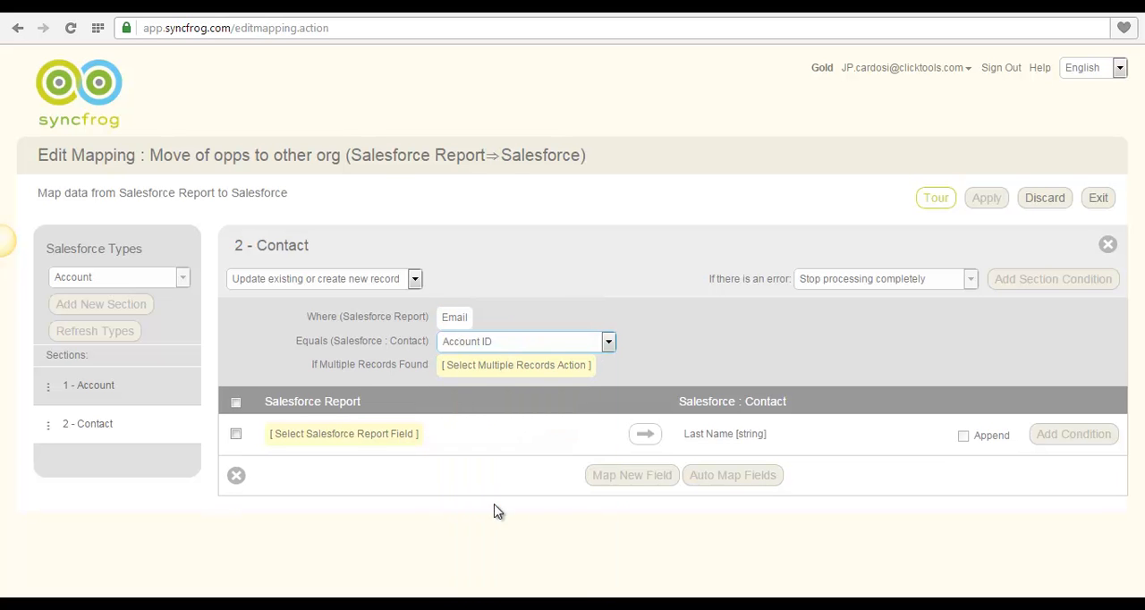
left_click(542, 374)
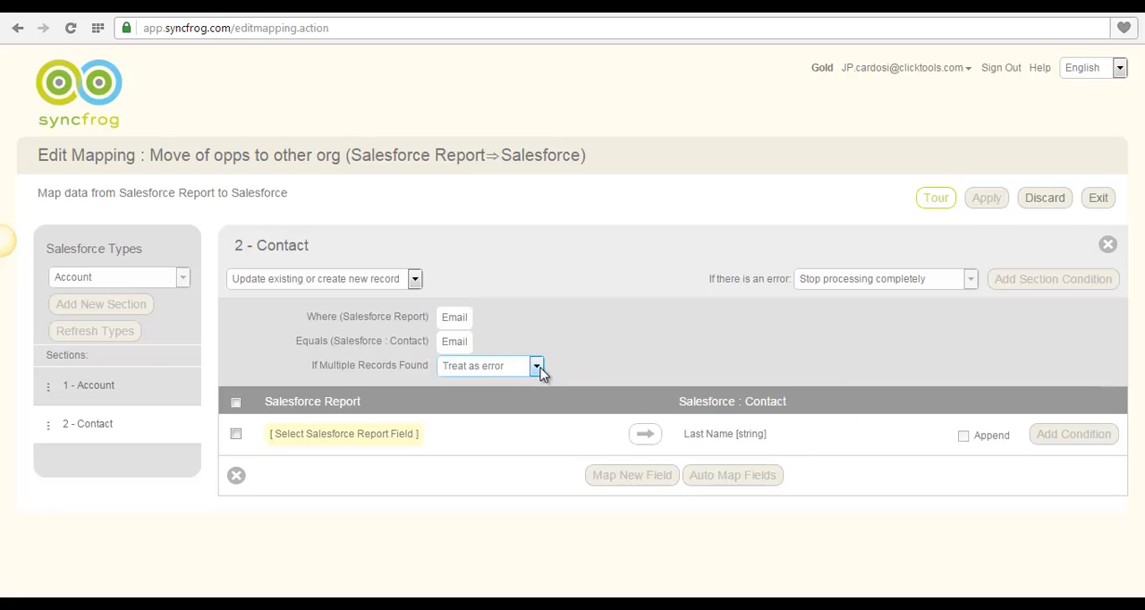
left_click(527, 368)
left_click(500, 419)
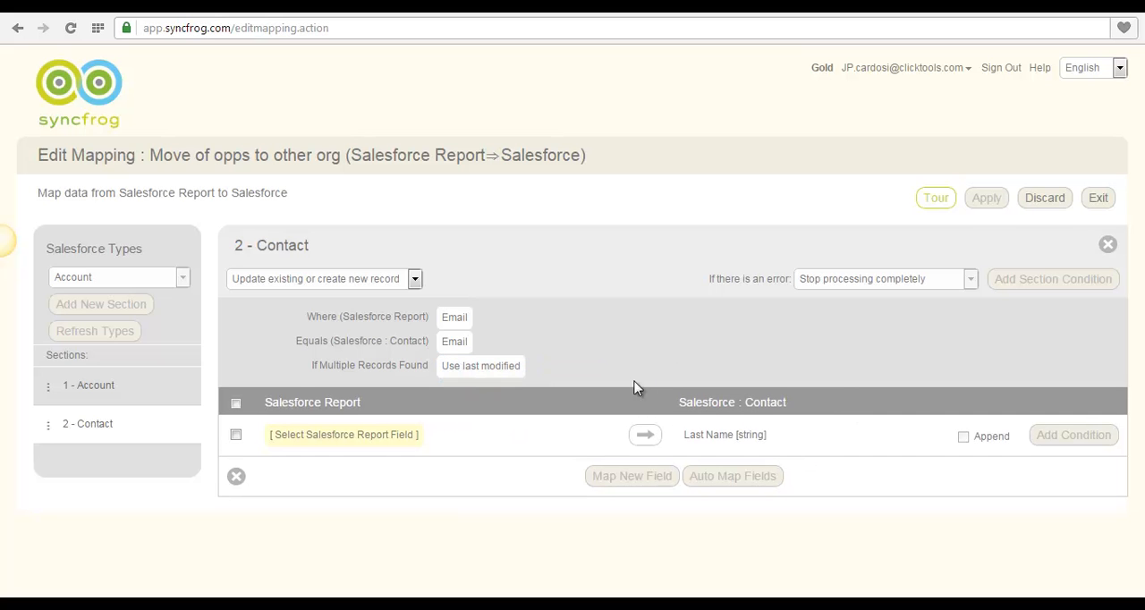
Step: Map the report's Last Name to the contact's required Last Name field
left_click(369, 435)
left_click(366, 434)
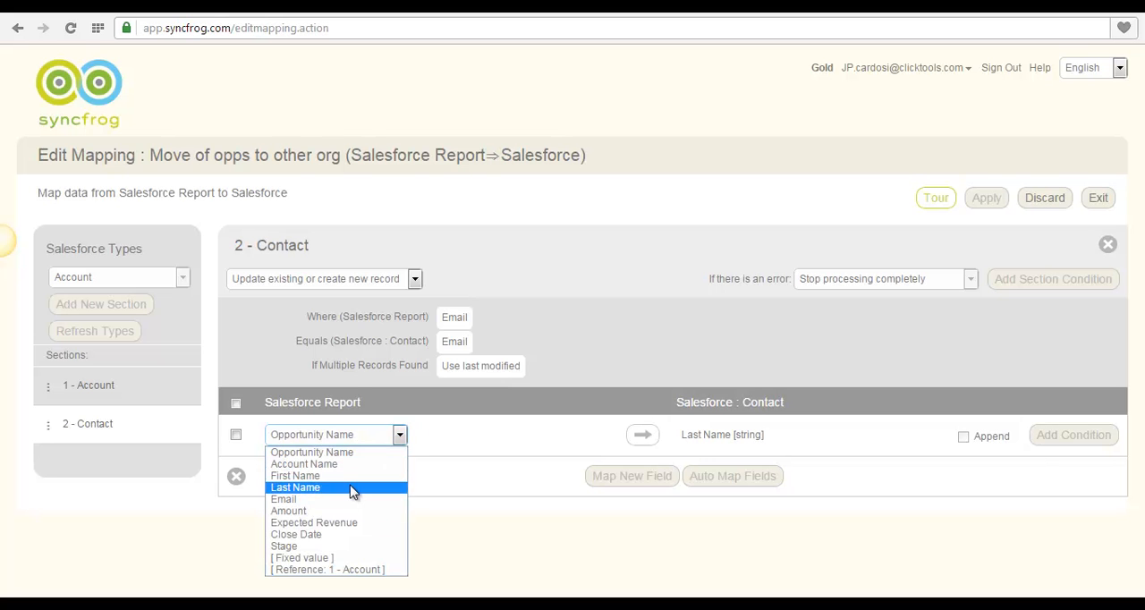
left_click(362, 488)
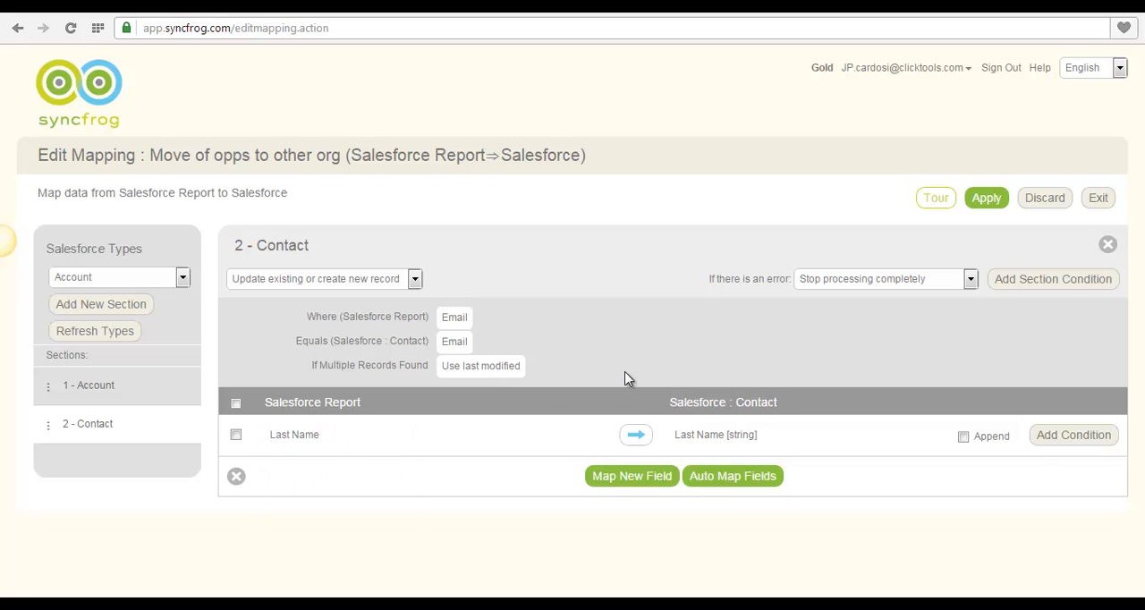
Step: Auto map the remaining contact fields and set the Account ID source to the reference 1 - Account
left_click(755, 489)
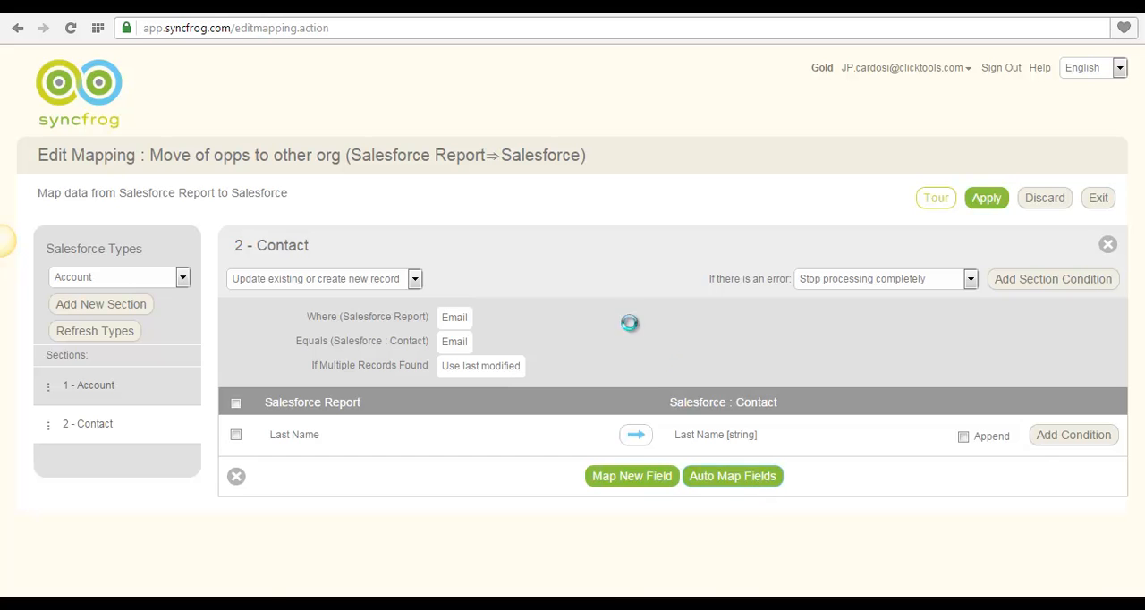
scroll(618, 315, "down", 3)
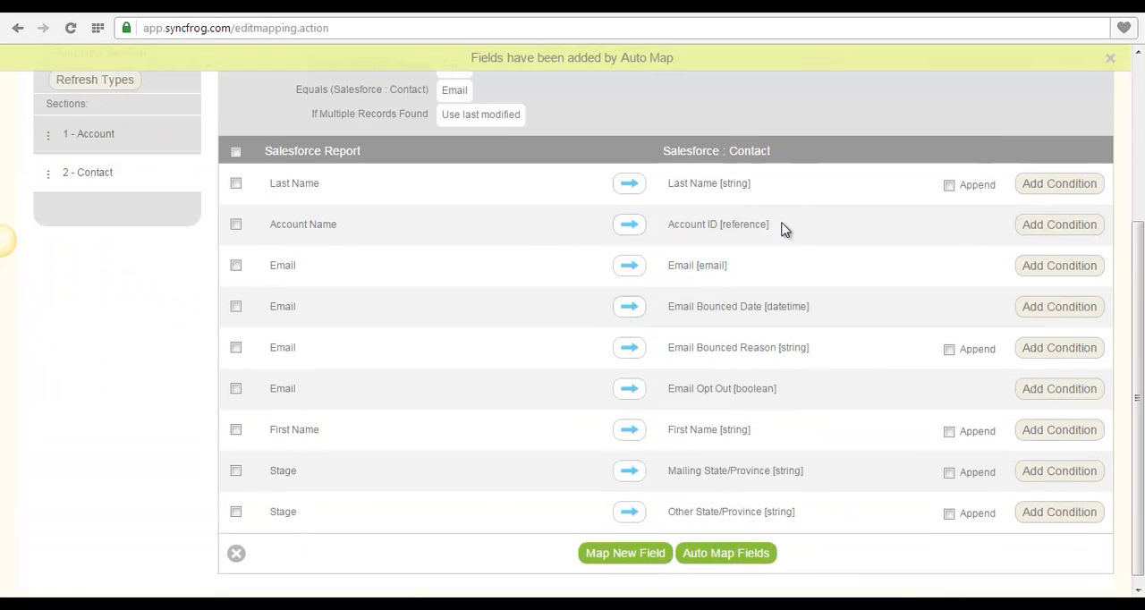
left_click(300, 229)
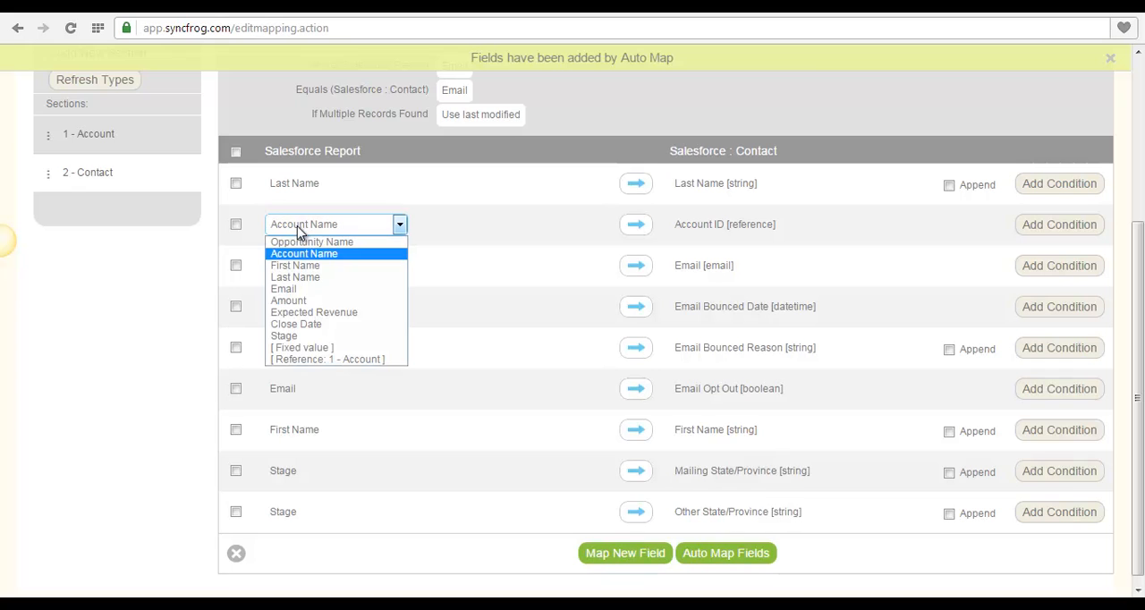
left_click(313, 359)
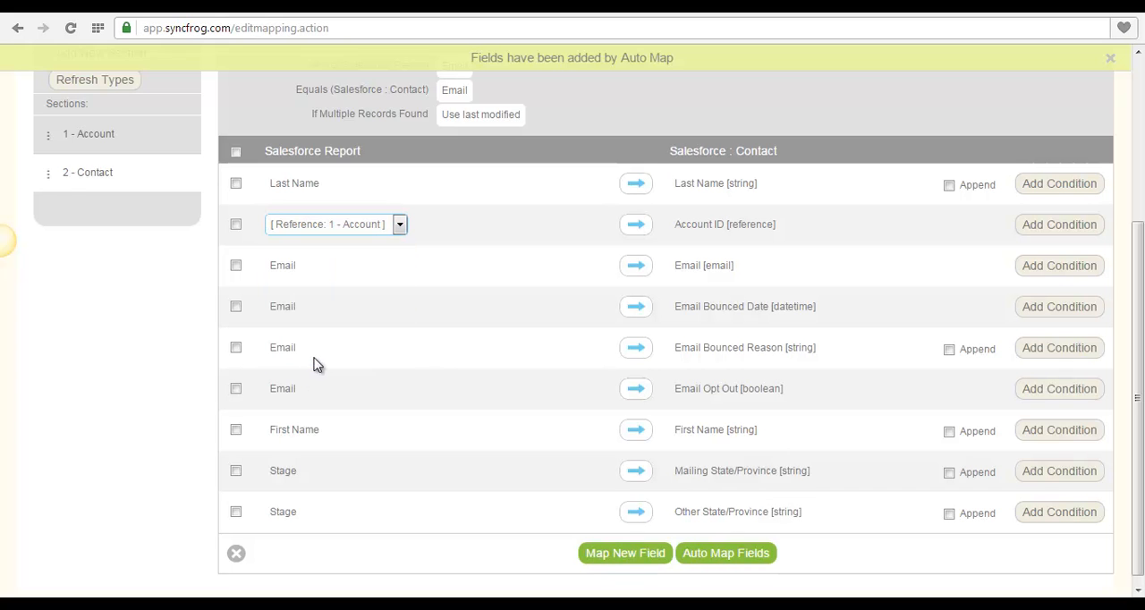
left_click(463, 243)
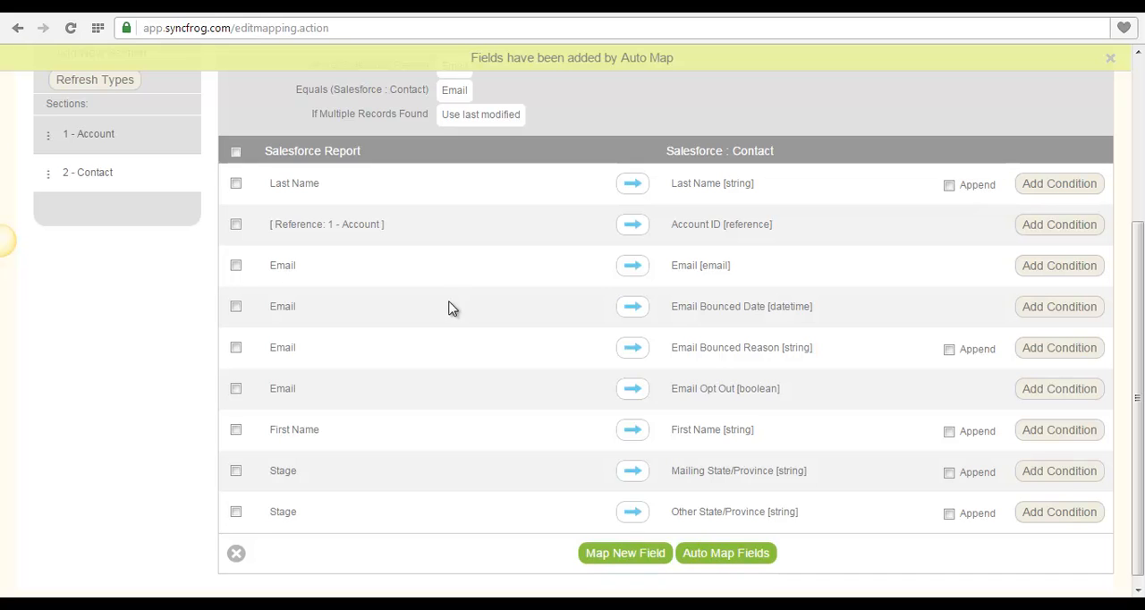
Step: Delete the contact field mappings for Email Bounced Date, Email Bounced Reason, Email Opt Out, Mailing State/Province and Other State/Province
left_click(236, 307)
left_click(236, 389)
left_click(235, 348)
scroll(412, 404, "down", 1)
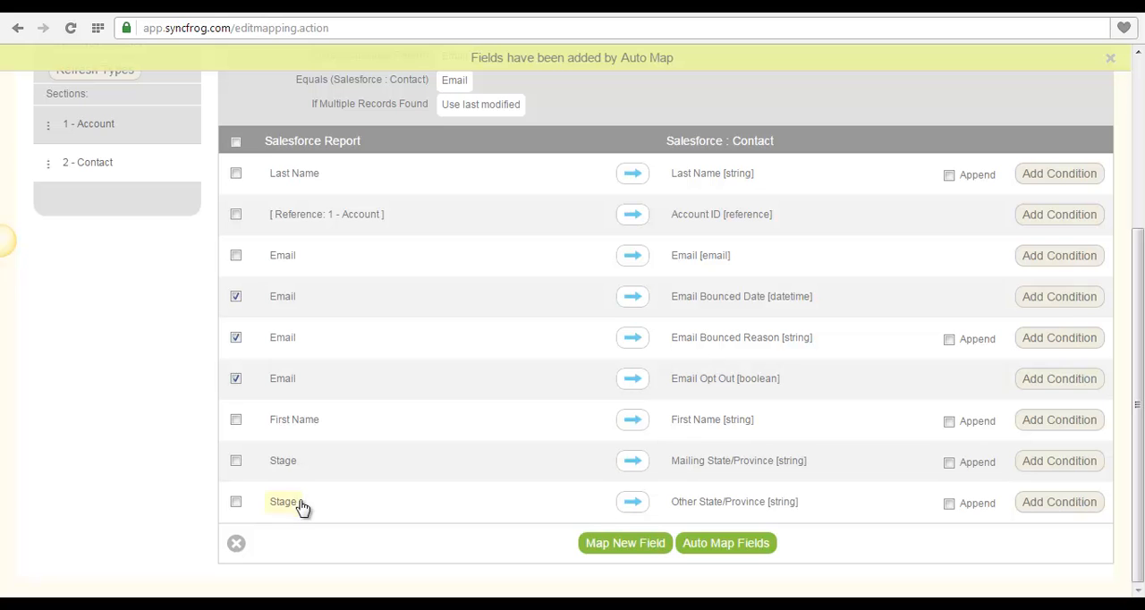
left_click(236, 503)
left_click(238, 545)
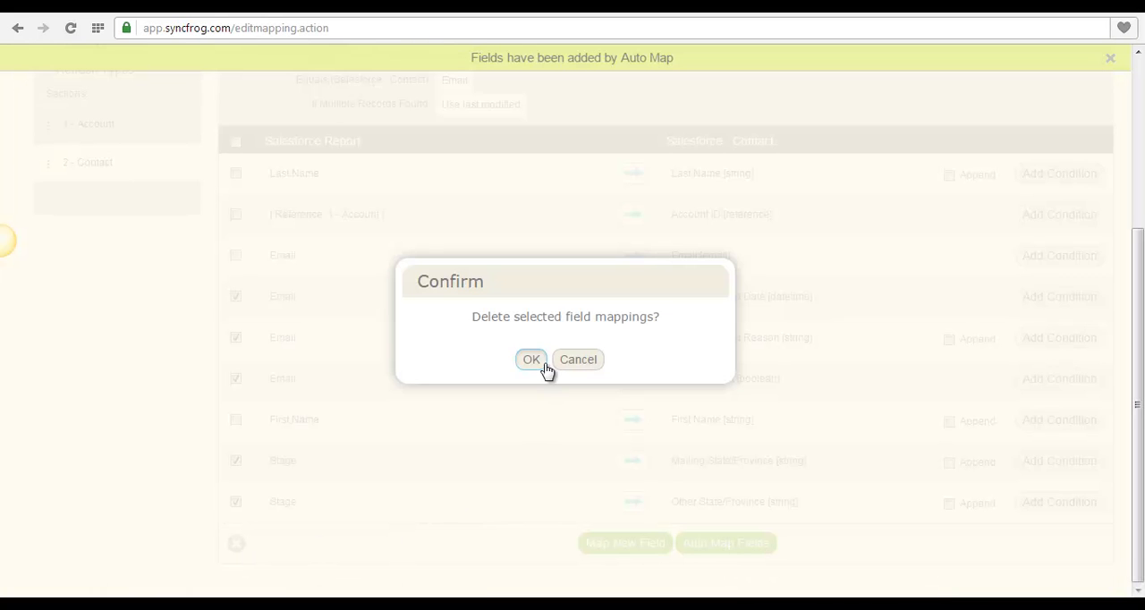
left_click(541, 363)
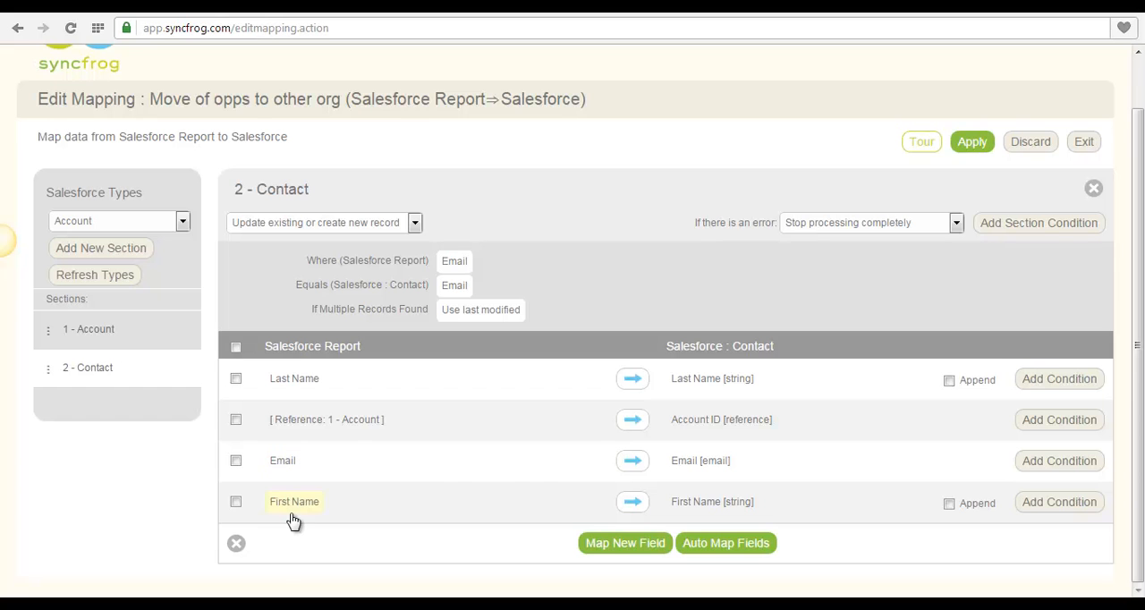
left_click(605, 552)
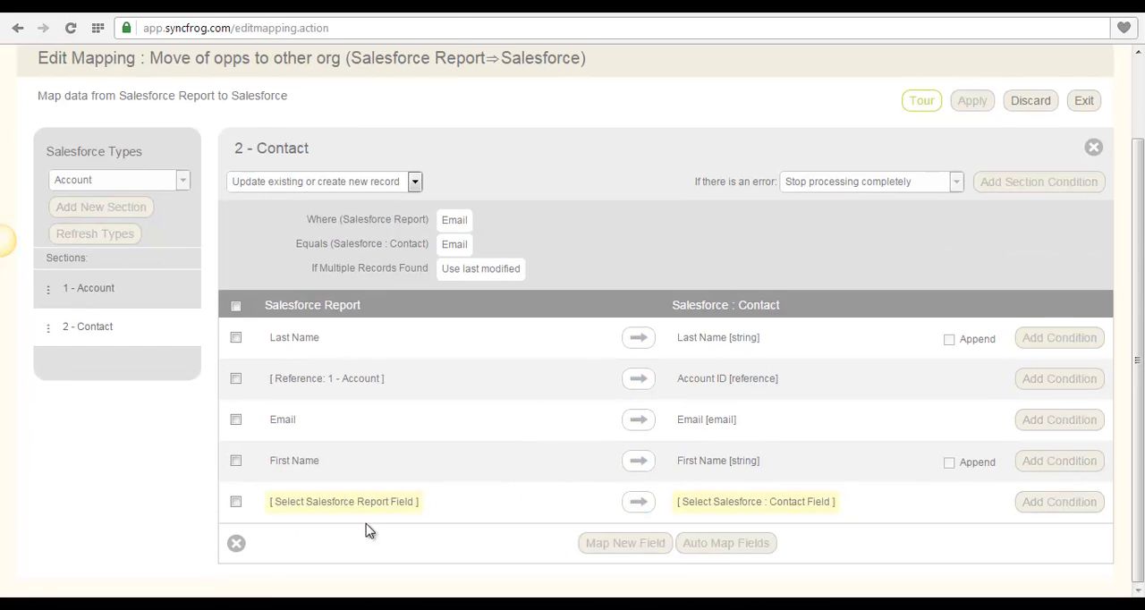
left_click(357, 506)
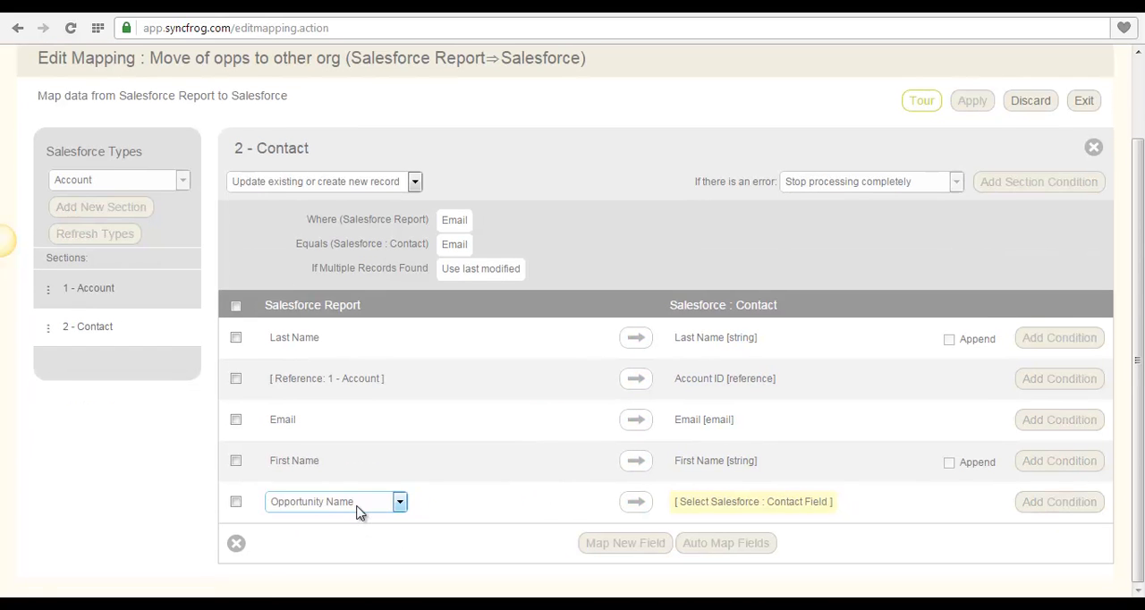
left_click(356, 507)
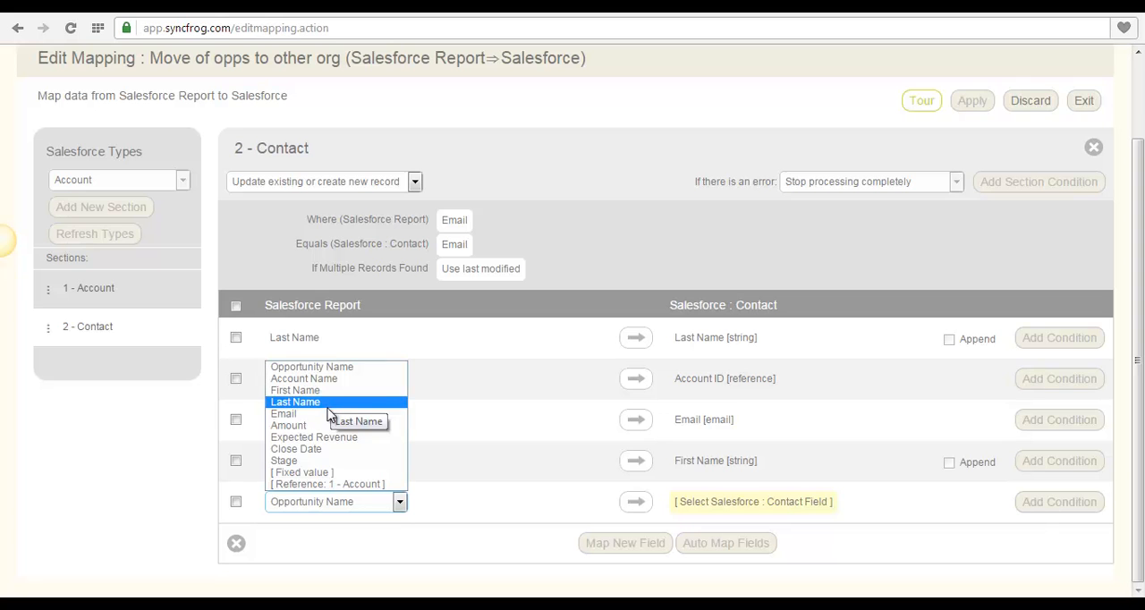
left_click(493, 351)
left_click(237, 504)
left_click(237, 546)
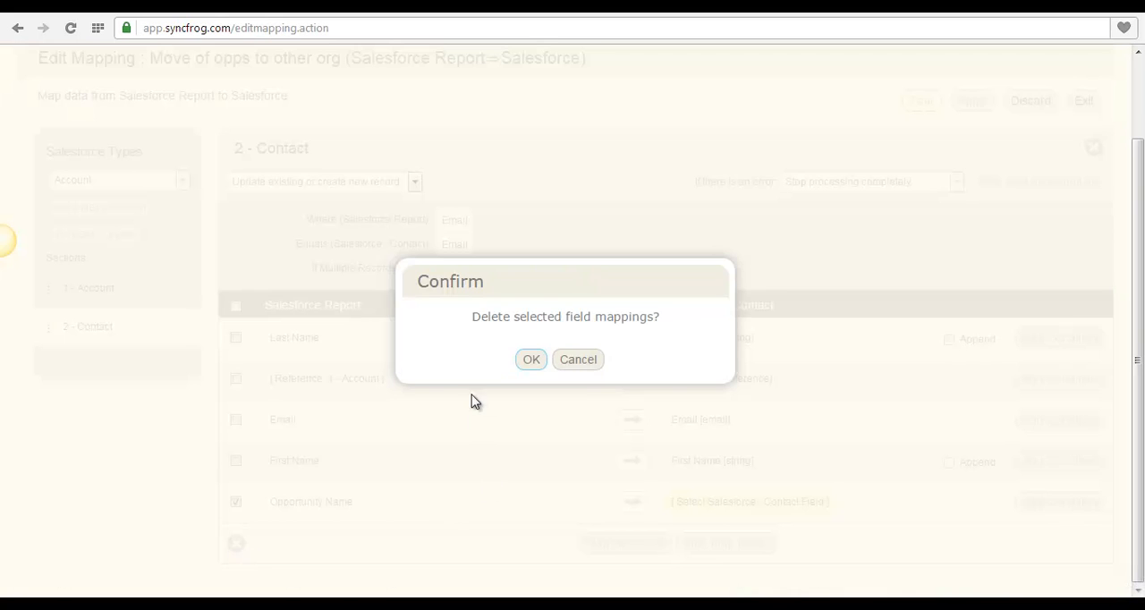
left_click(532, 360)
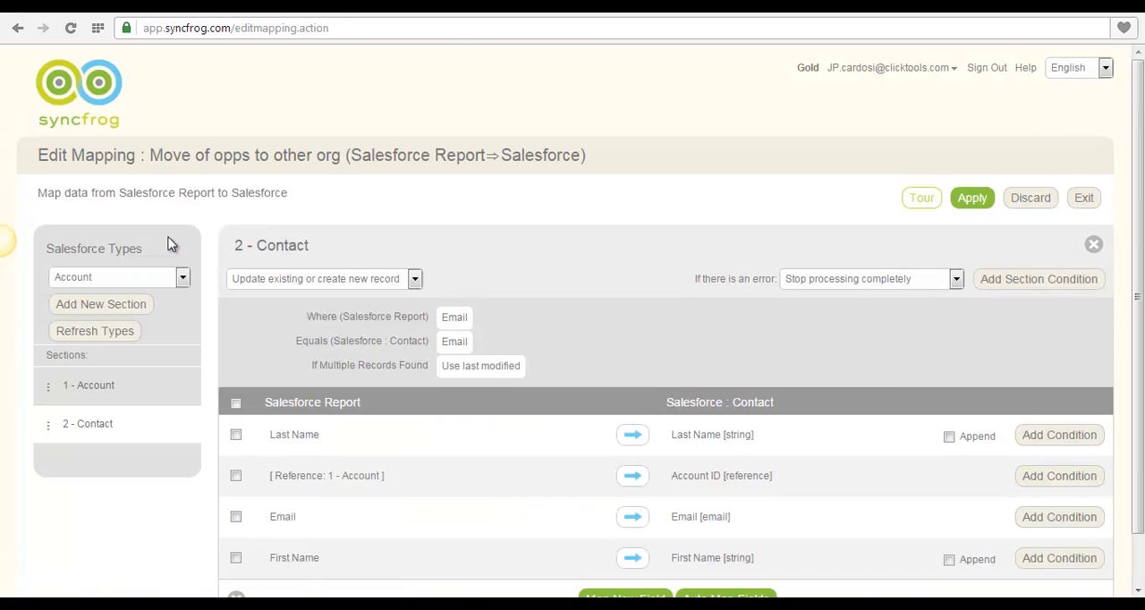
Step: Add a new mapping section for the Opportunity type
left_click(165, 276)
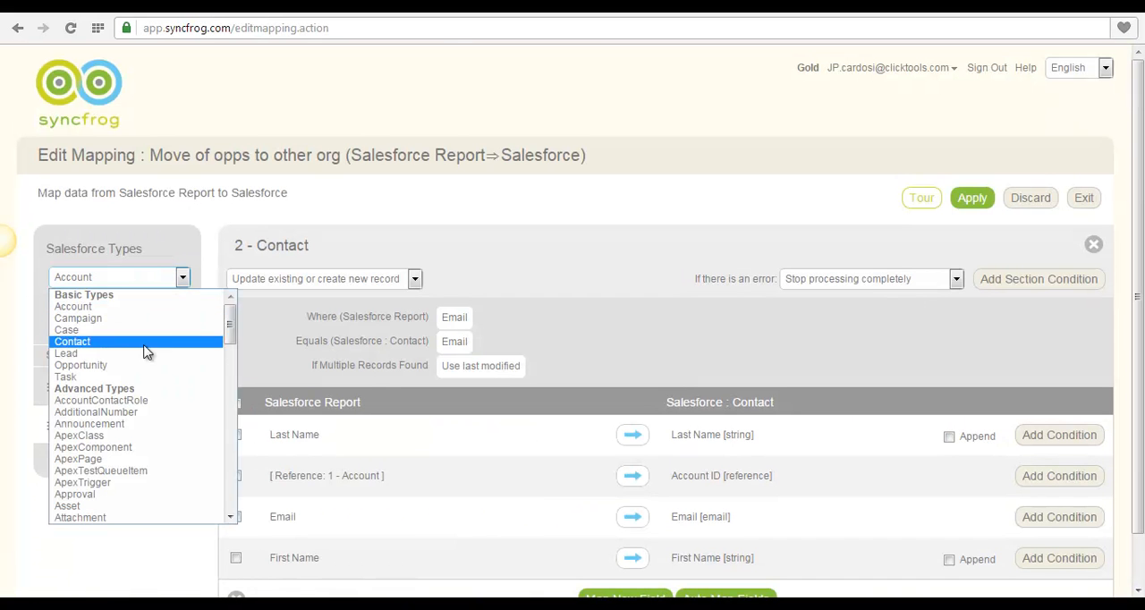
left_click(137, 371)
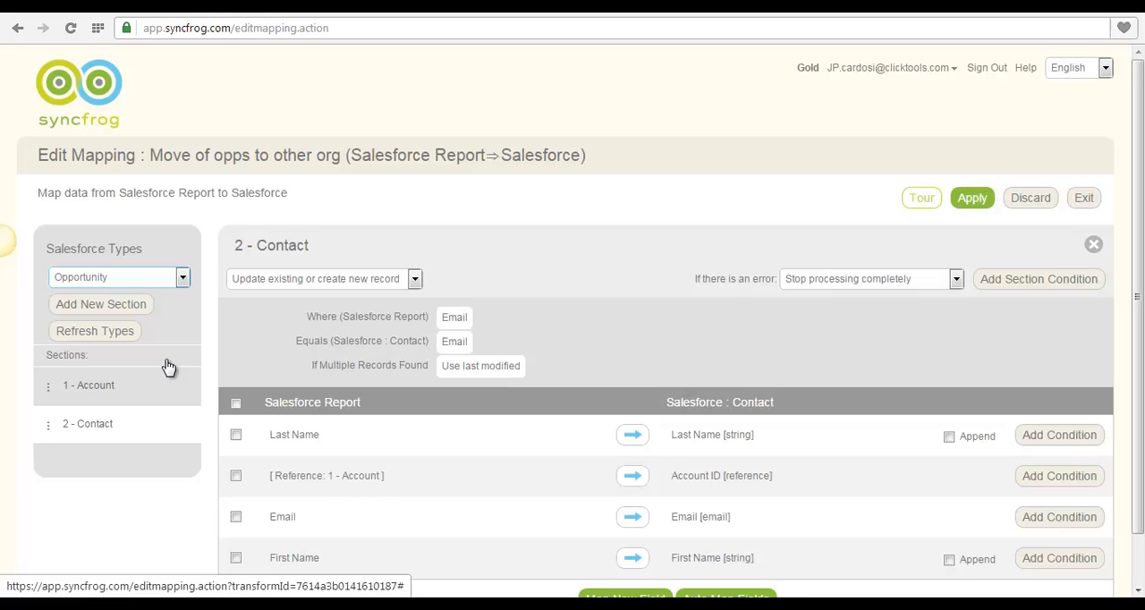
left_click(134, 306)
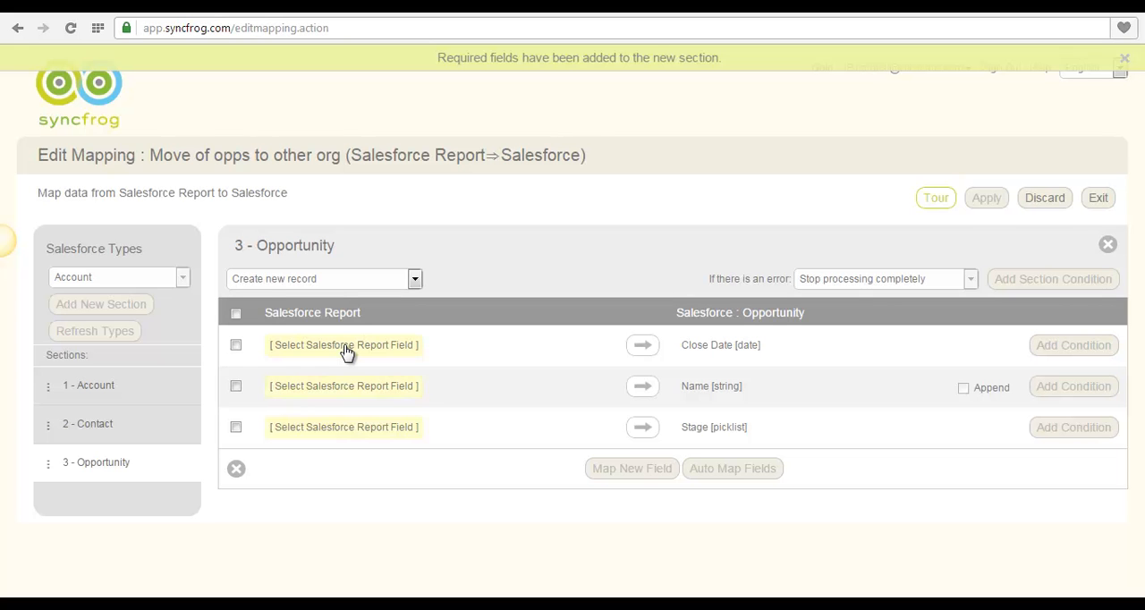
Step: Map the report's Close Date, Opportunity Name and Stage to the opportunity's required Close Date, Name and Stage fields
left_click(347, 349)
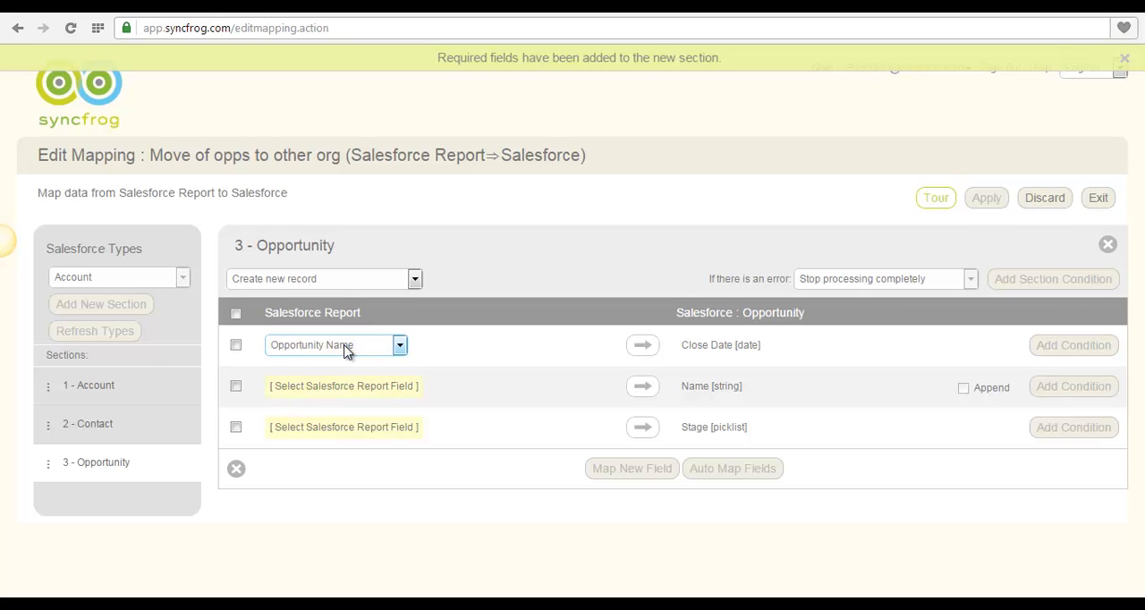
left_click(347, 349)
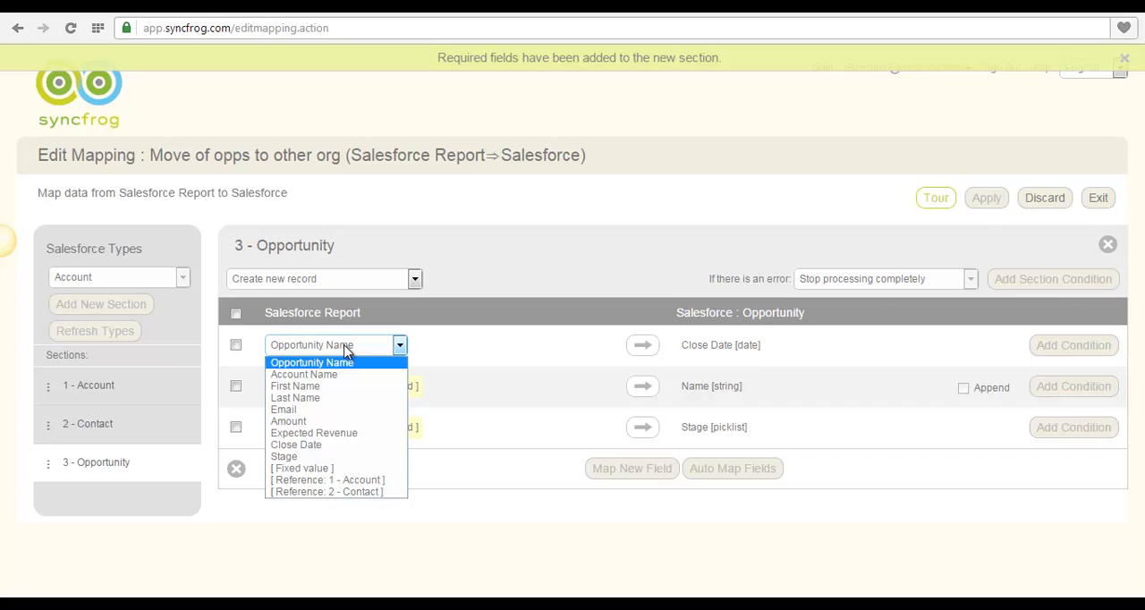
left_click(335, 445)
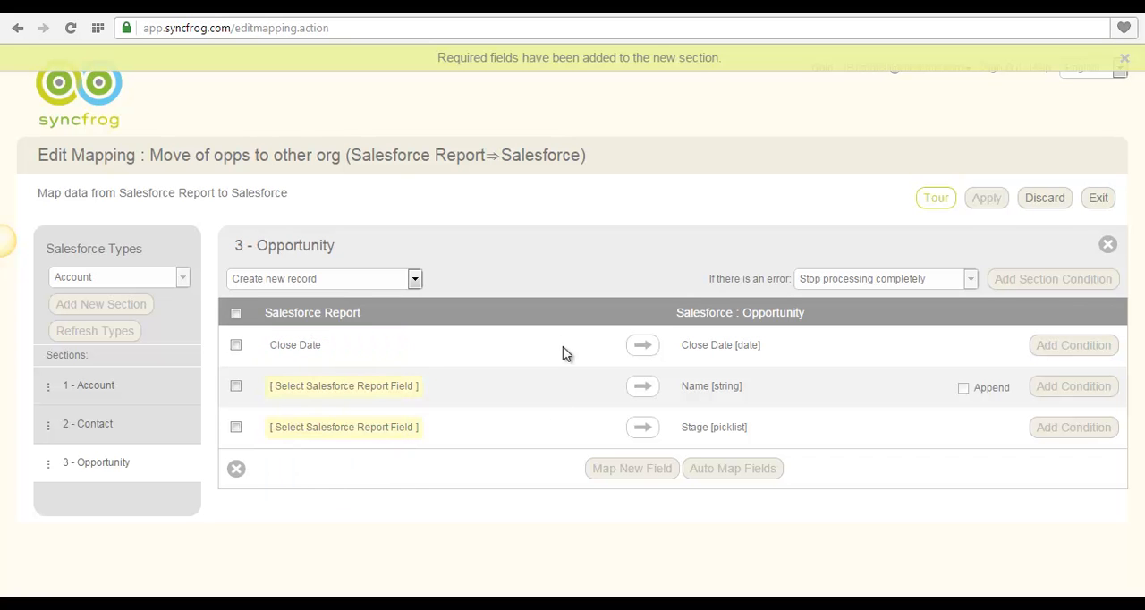
left_click(382, 391)
left_click(383, 392)
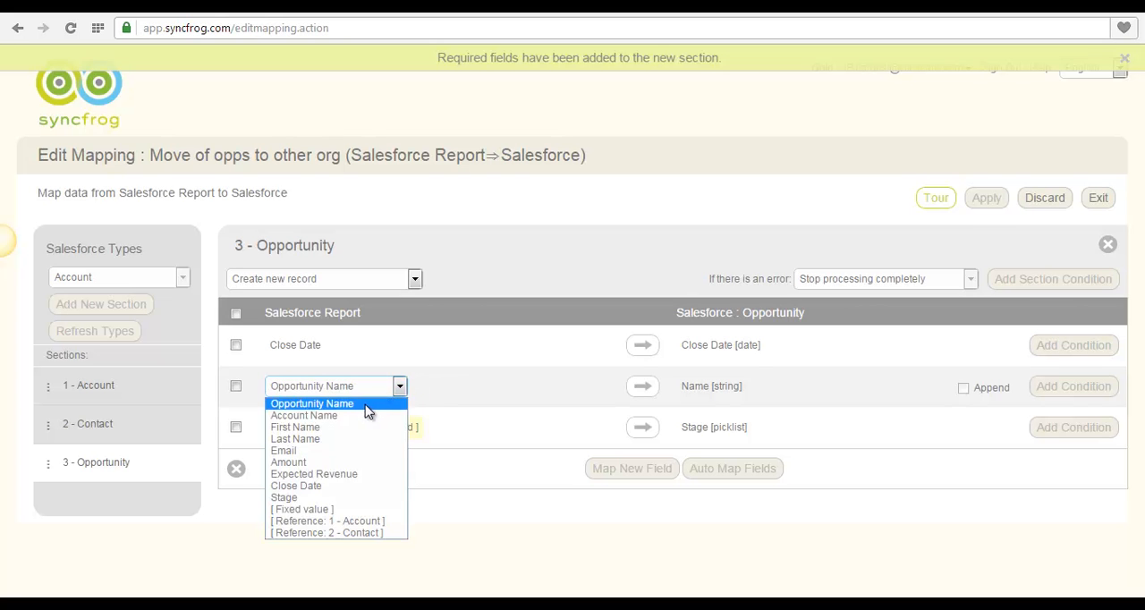
left_click(373, 404)
left_click(358, 428)
left_click(358, 430)
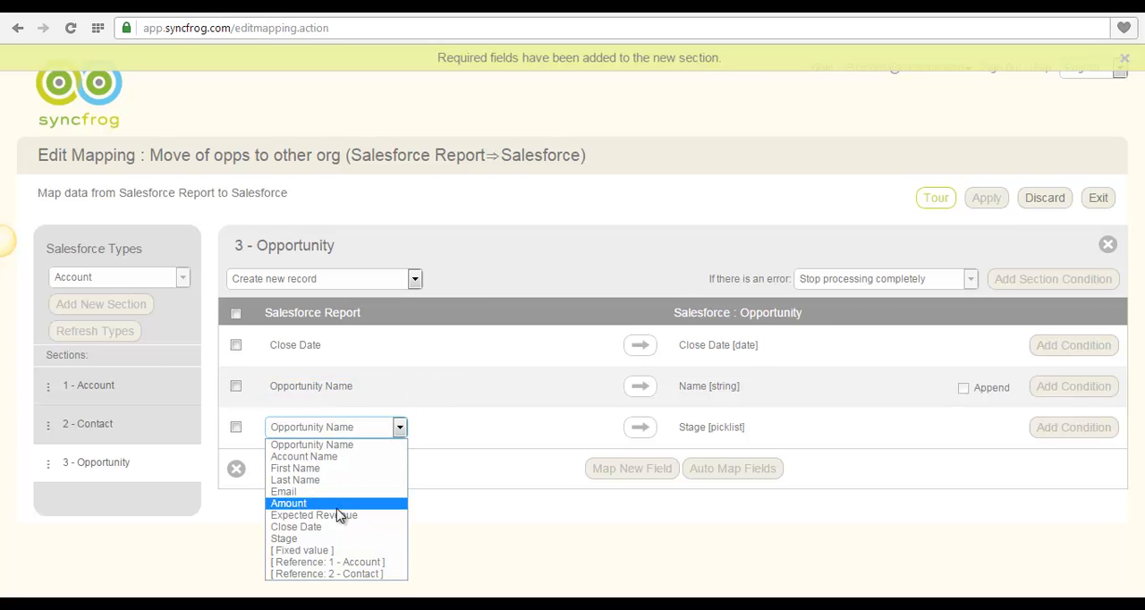
left_click(332, 539)
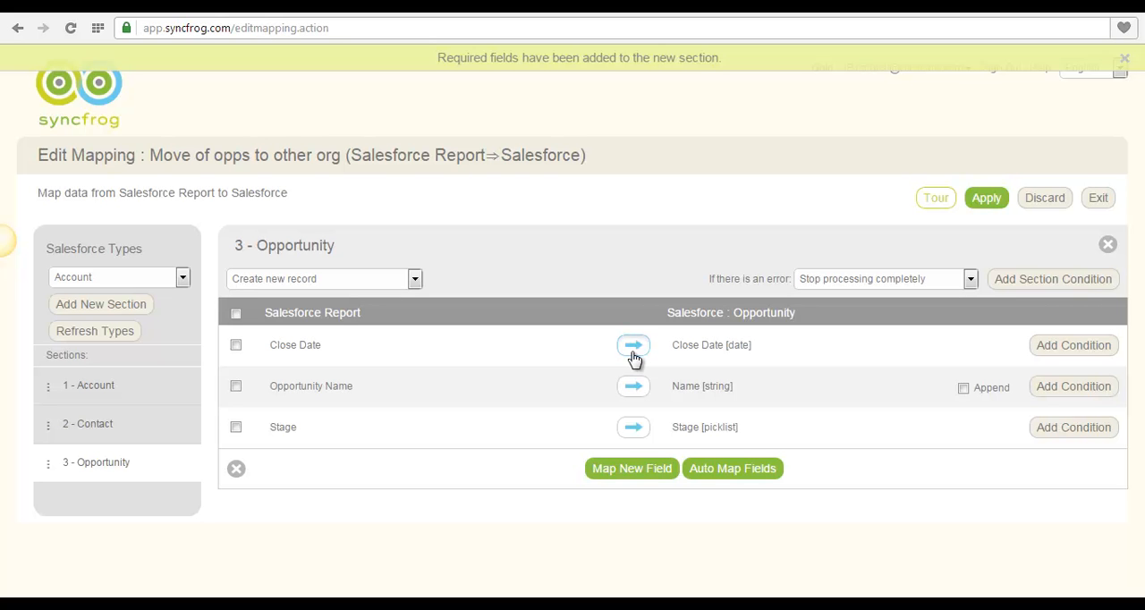
Step: Apply a date transform to the Close Date mapping with source format mm/dd/yyyy and target format yyyy-mm-dd
left_click(632, 351)
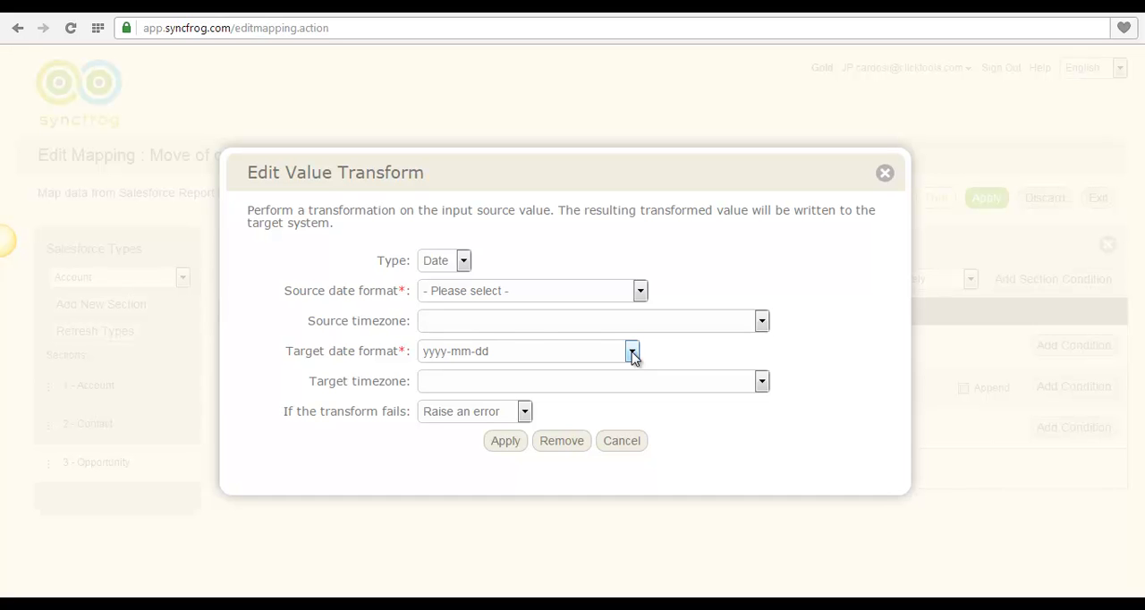
left_click(544, 297)
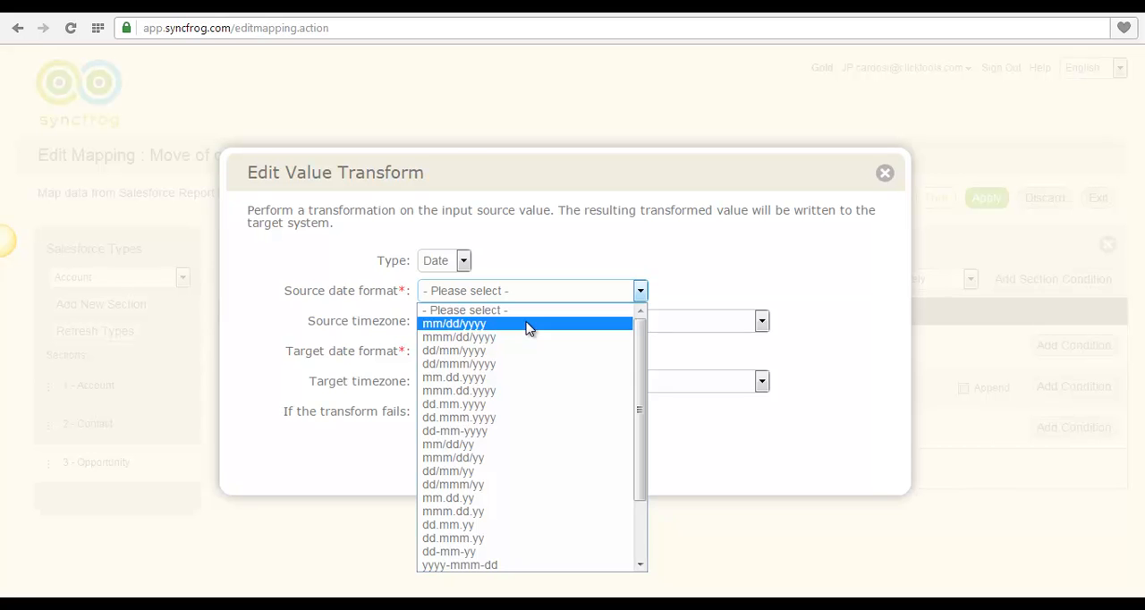
left_click(528, 324)
left_click(523, 358)
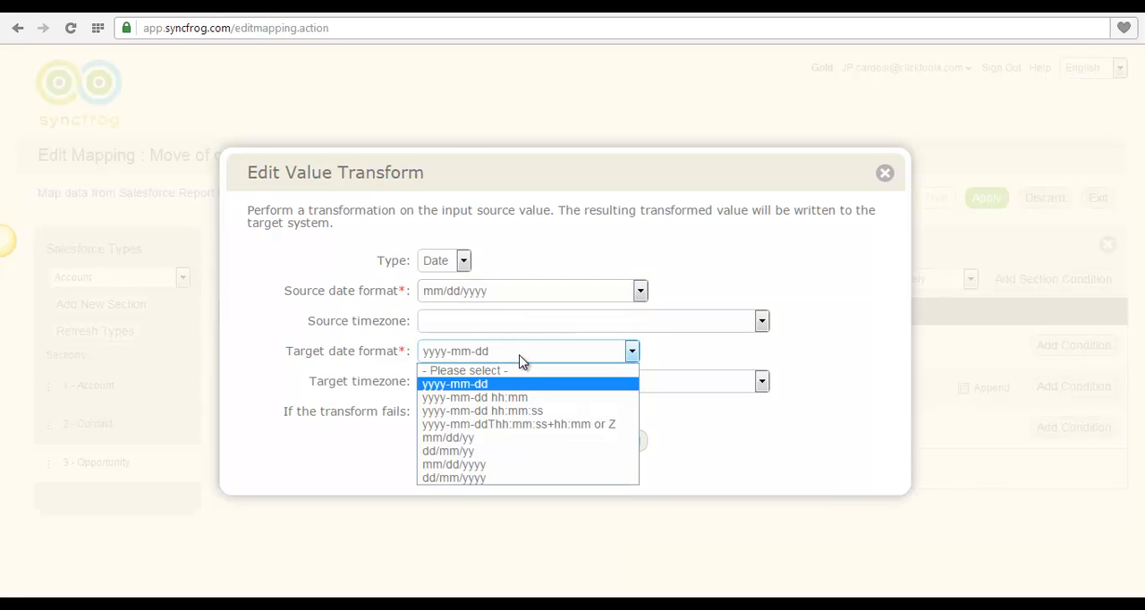
left_click(513, 385)
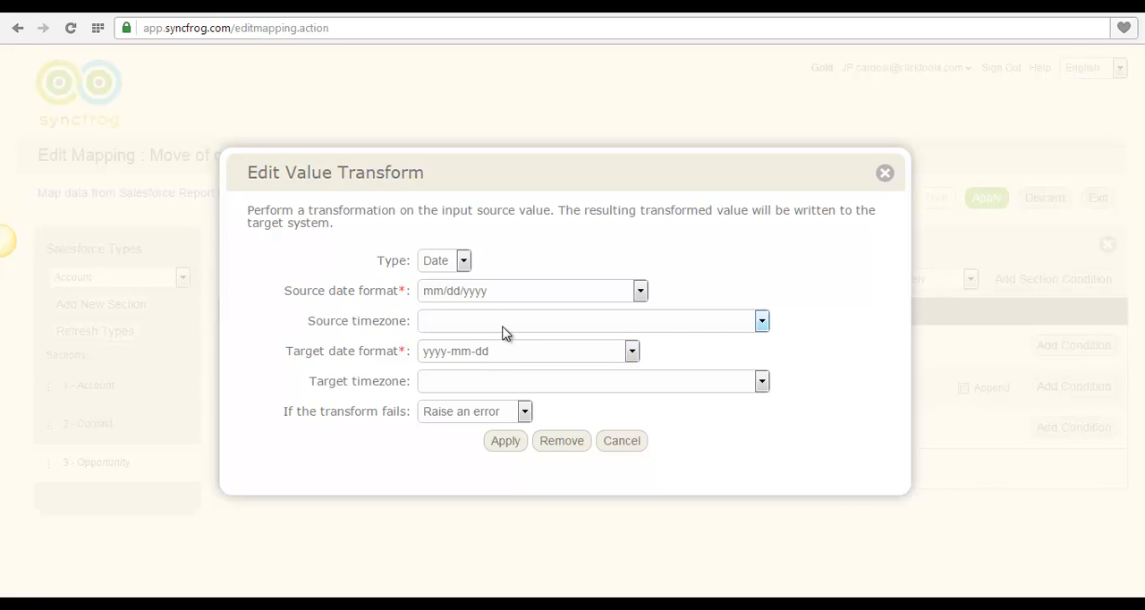
left_click(541, 296)
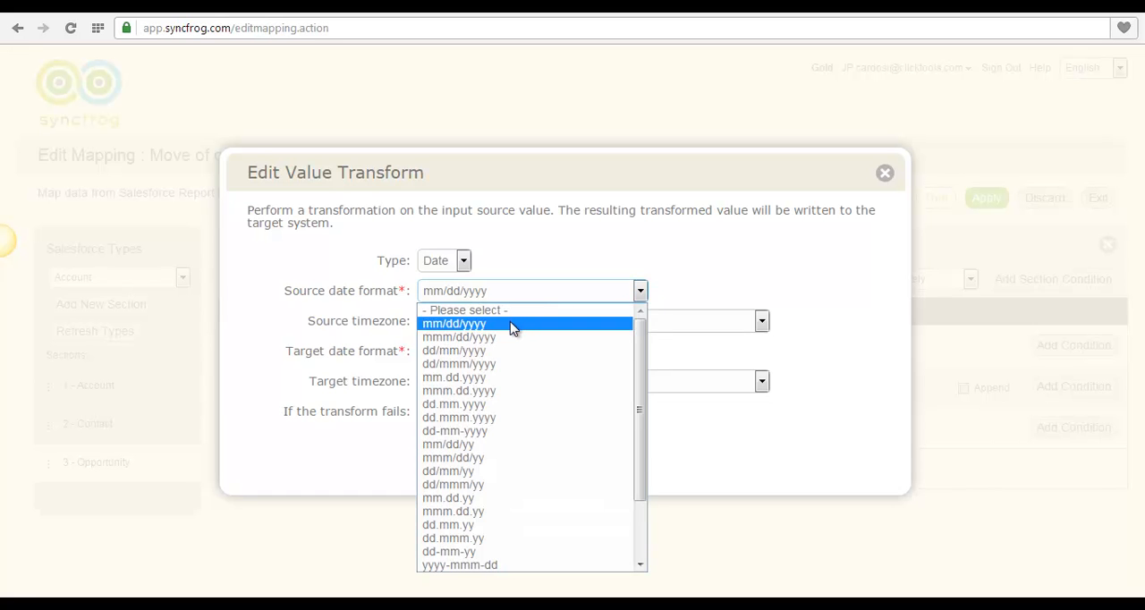
left_click(513, 328)
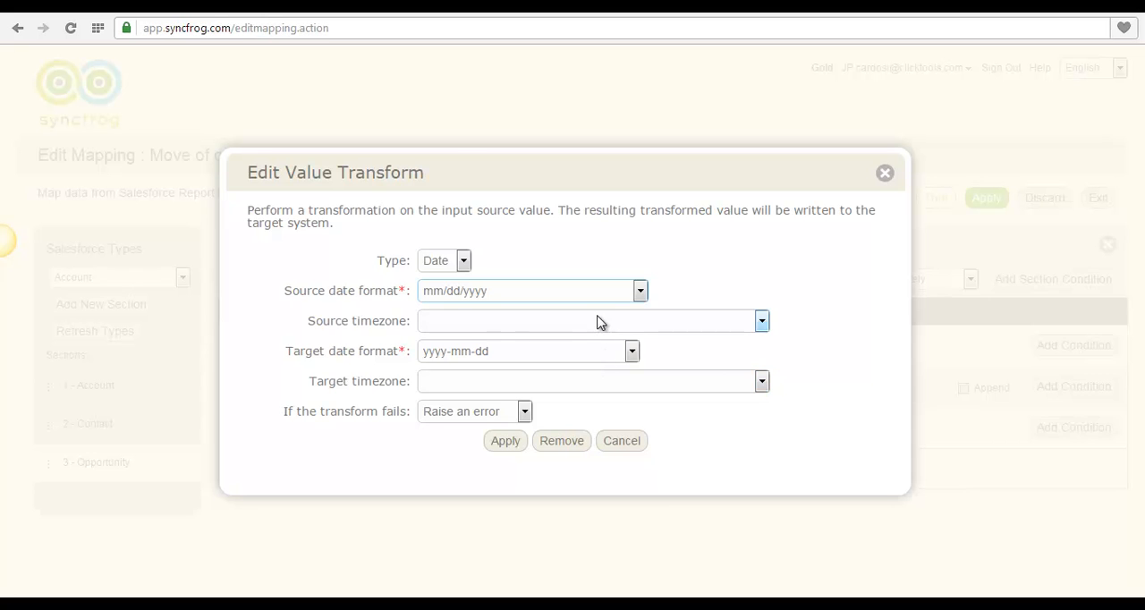
left_click(505, 441)
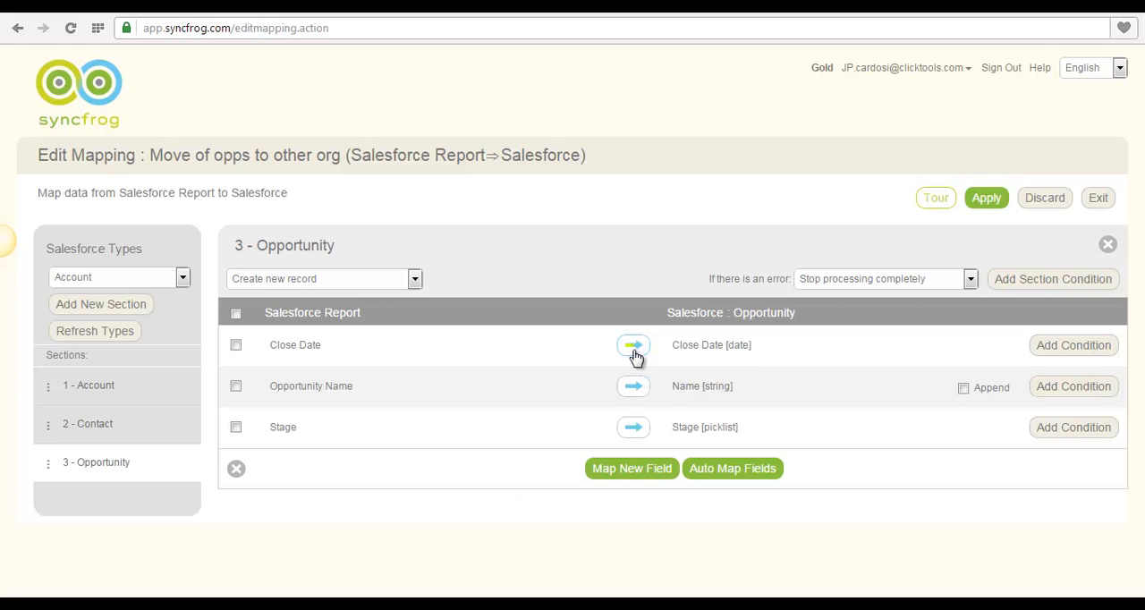
Step: Map Amount to Amount and the reference 1 - Account to the opportunity's Account ID, and apply the edited mapping
left_click(624, 472)
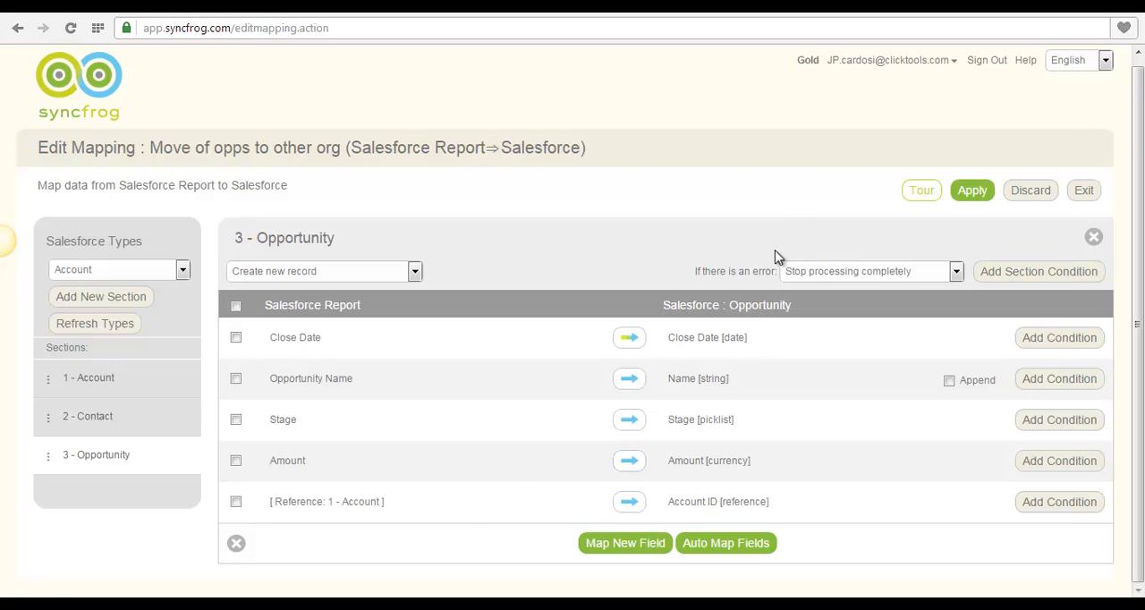
left_click(972, 196)
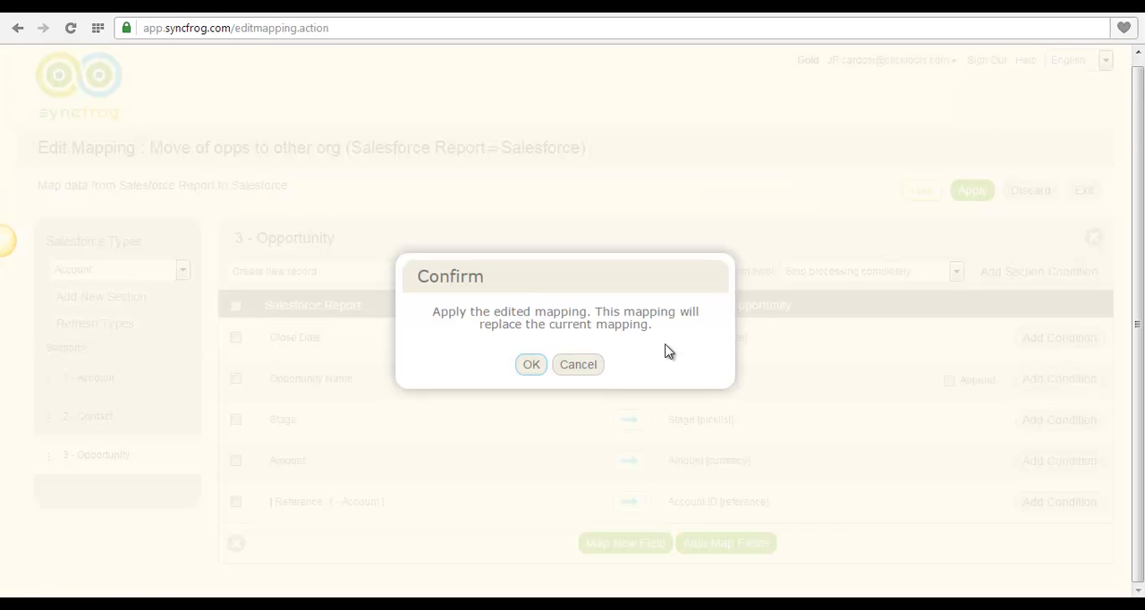
left_click(522, 368)
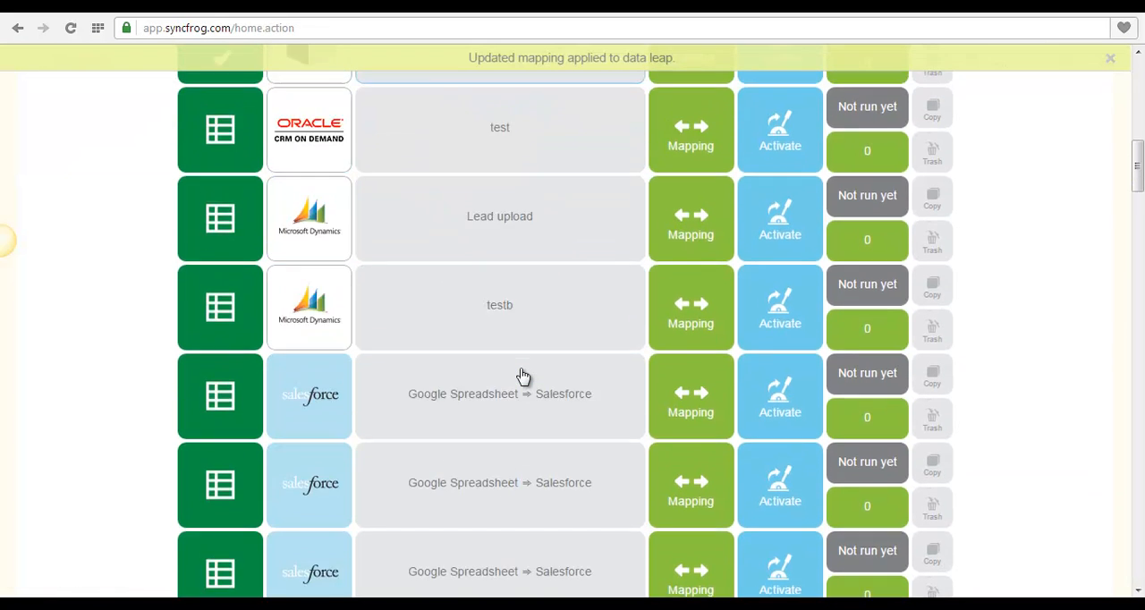
Step: Find the data leap "Move of opps to other org" in the list and open its activation options
scroll(524, 376, "down", 4)
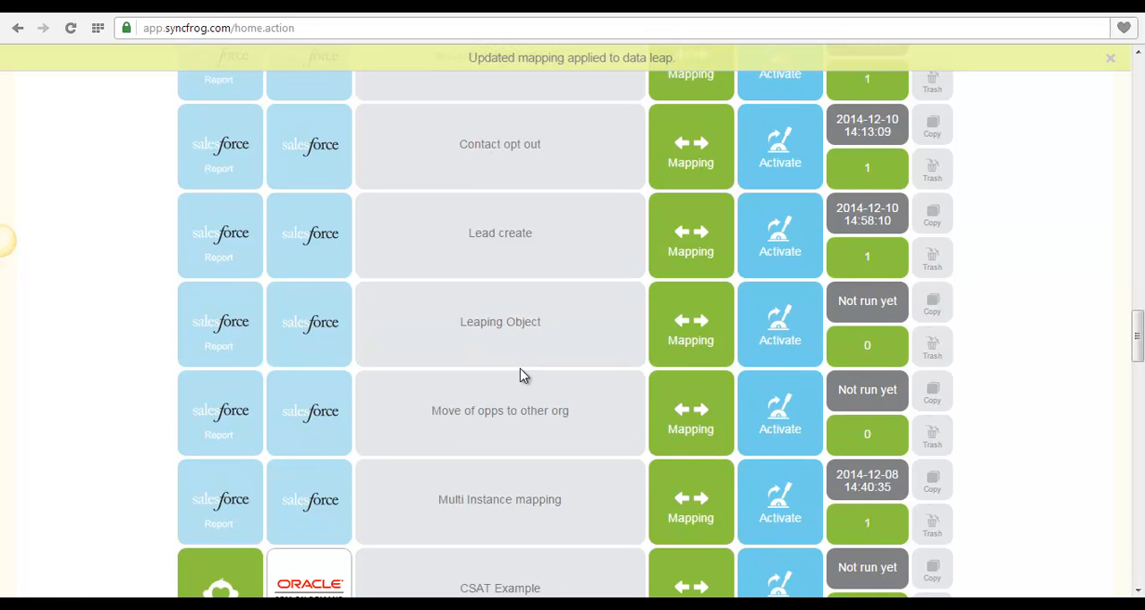
scroll(523, 376, "up", 2)
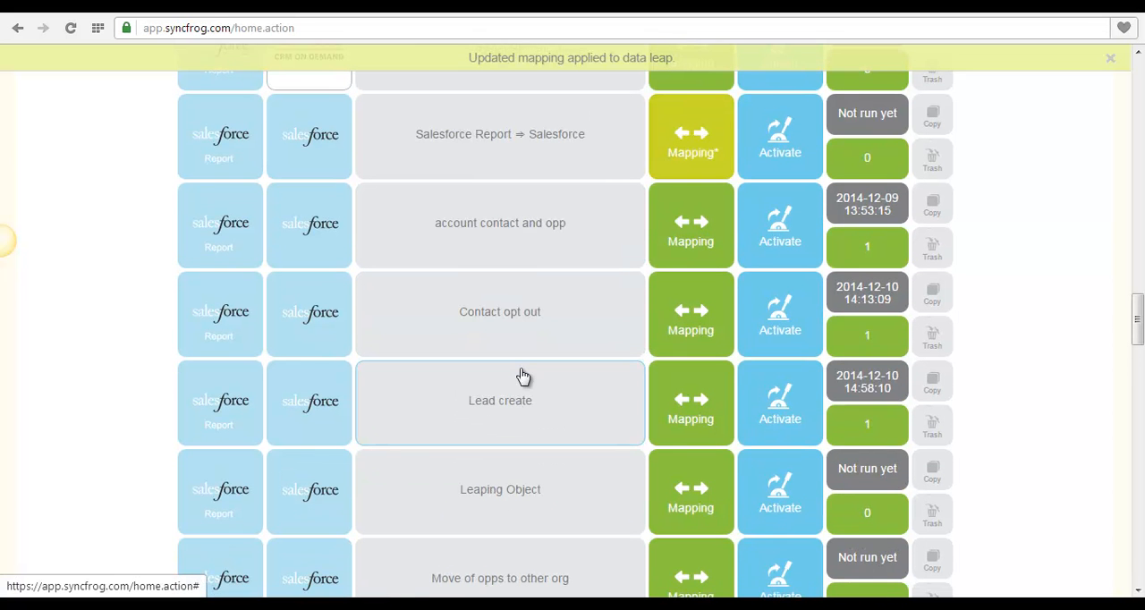
scroll(519, 357, "down", 1)
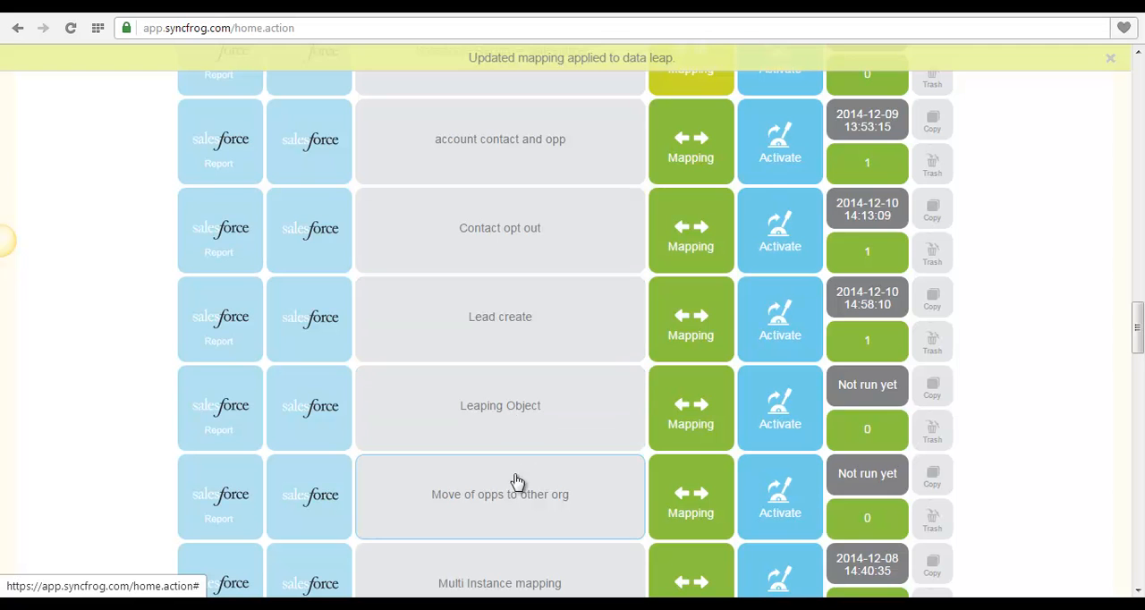
left_click(778, 510)
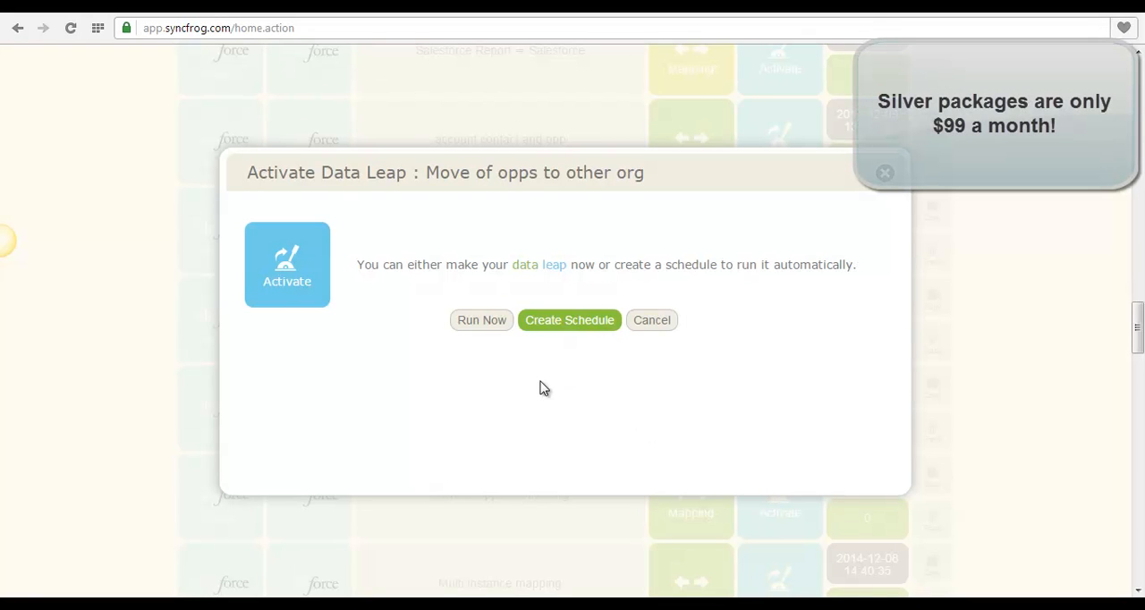
left_click(560, 334)
left_click(616, 281)
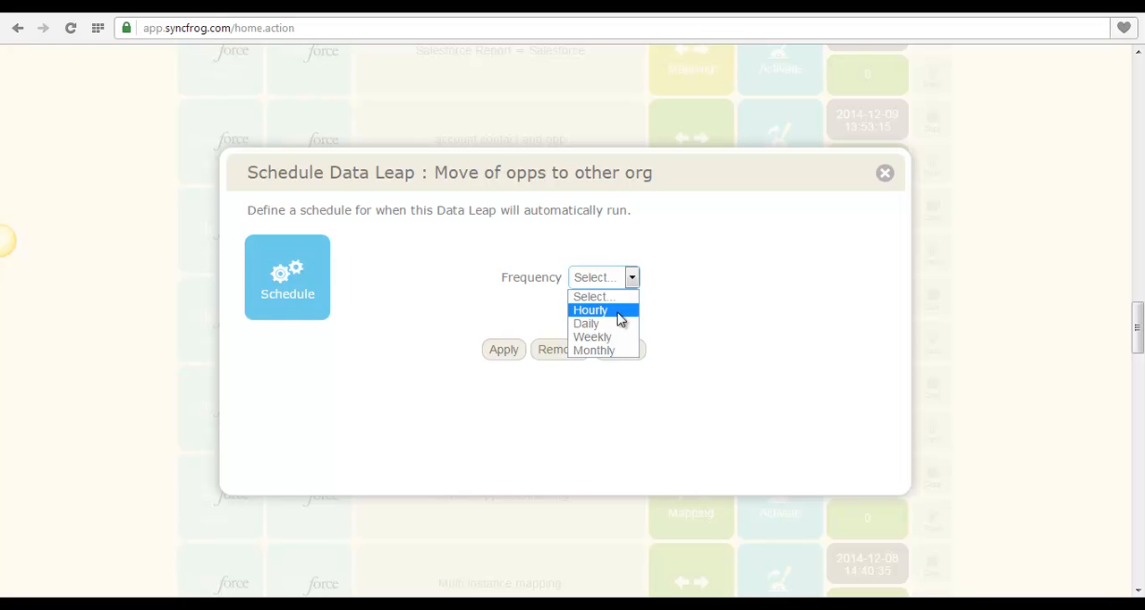
left_click(507, 317)
left_click(562, 351)
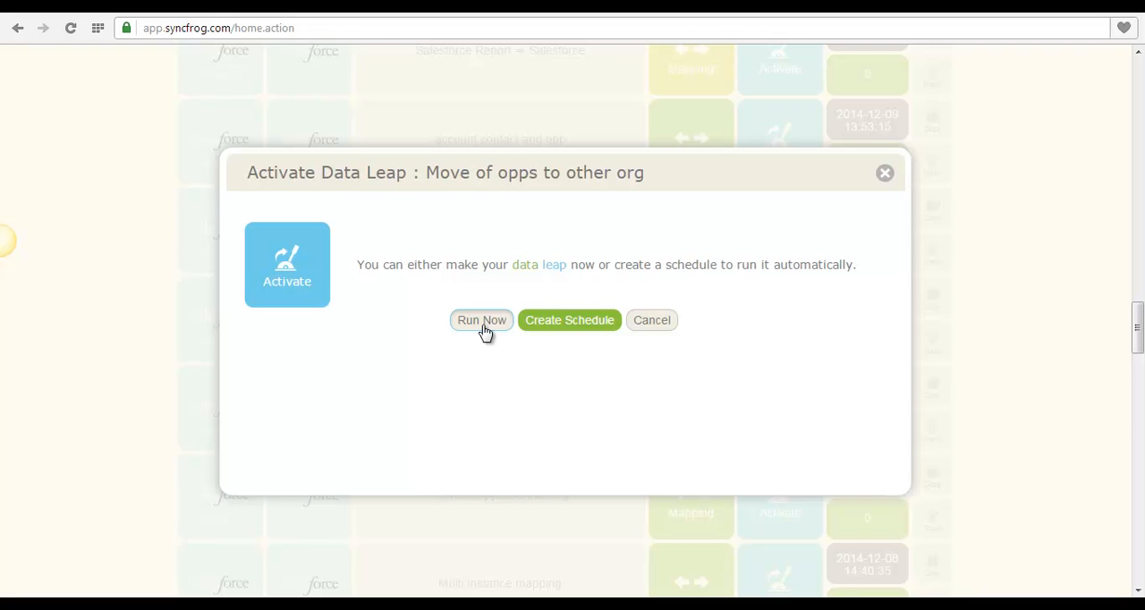
Step: Run the data leap immediately, and refresh the New This Week opportunities list in the target Salesforce org
left_click(482, 323)
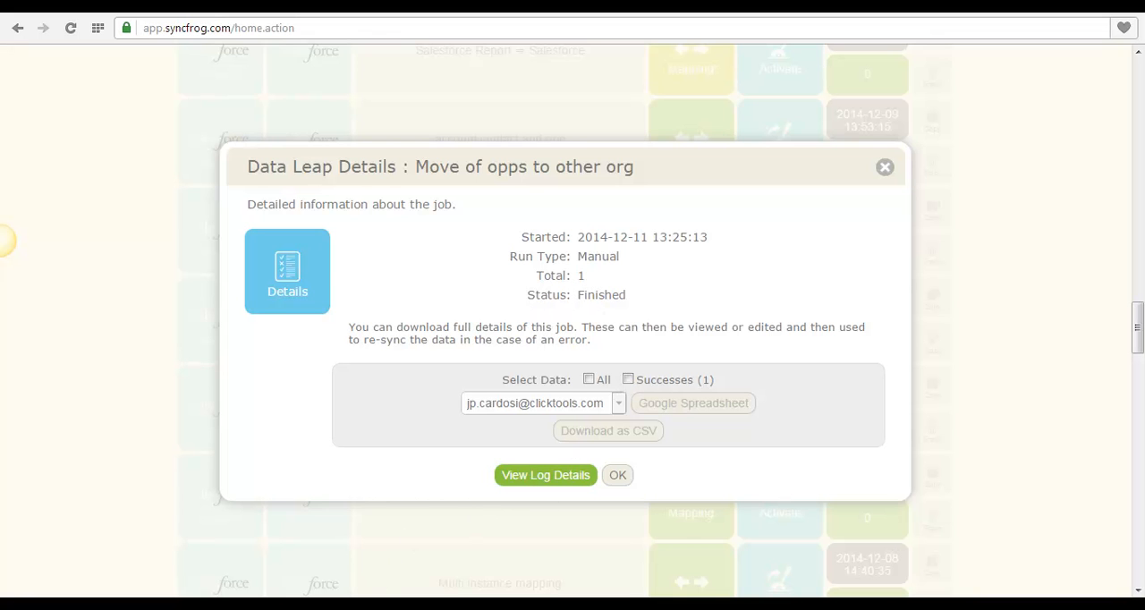
left_click(360, 573)
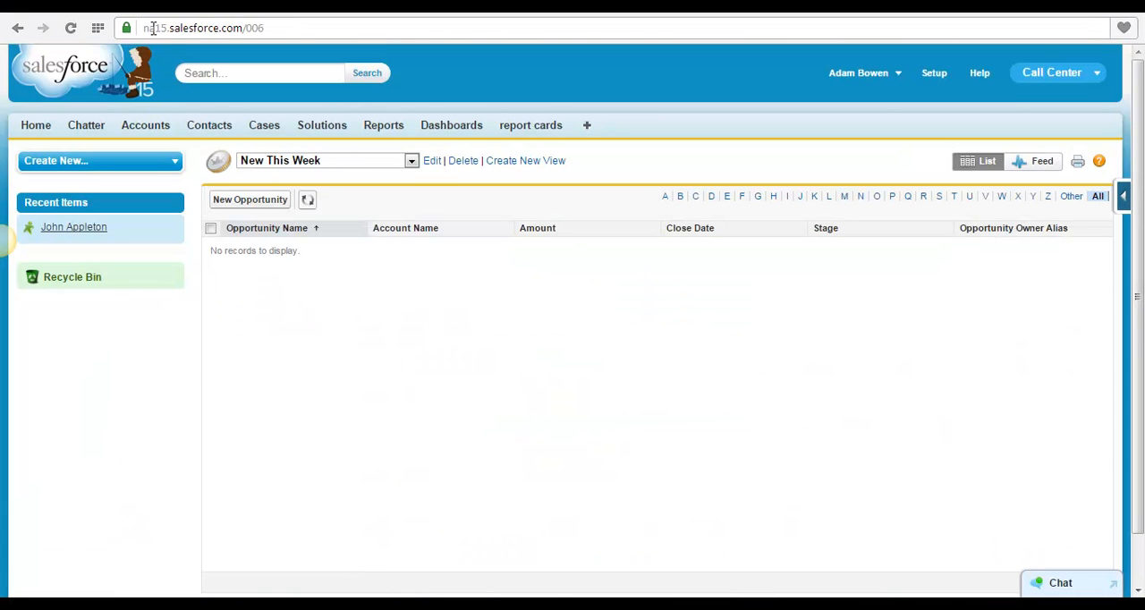
left_click(307, 201)
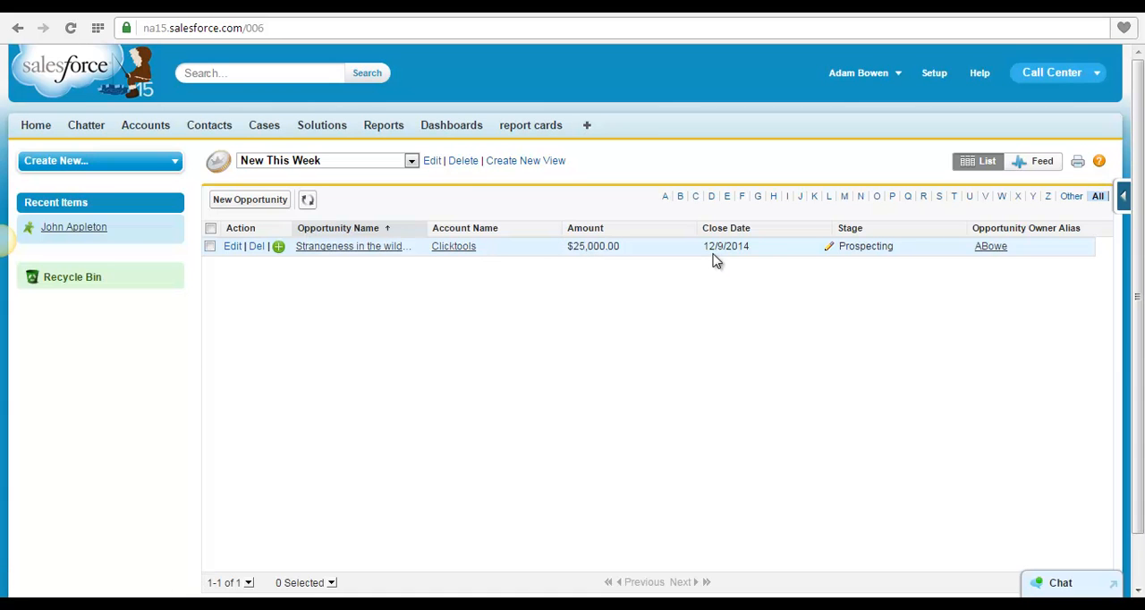
Step: Open the opportunity "Strangeness in the wilderness" and review its detail fields and related lists
left_click(363, 255)
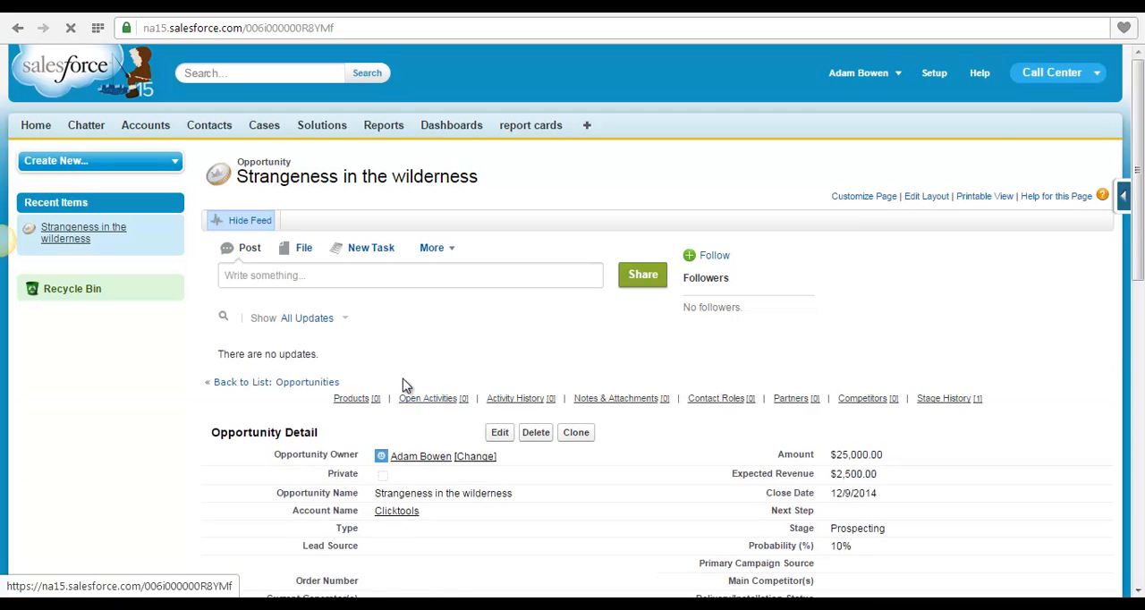
scroll(438, 408, "down", 1)
scroll(328, 407, "down", 1)
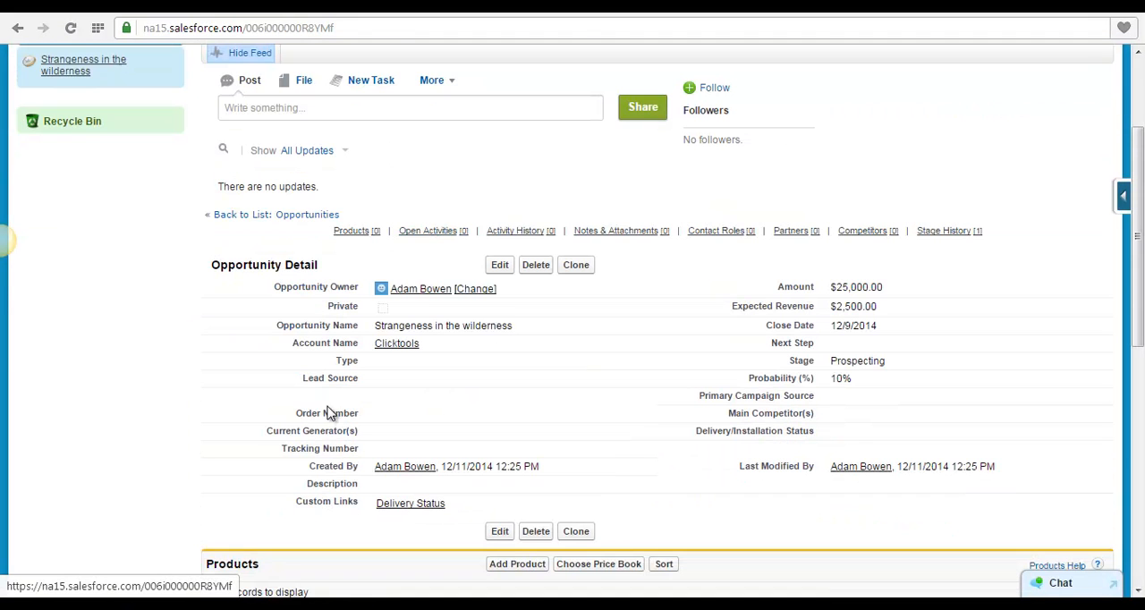
scroll(324, 376, "down", 2)
scroll(325, 376, "down", 1)
scroll(323, 371, "up", 2)
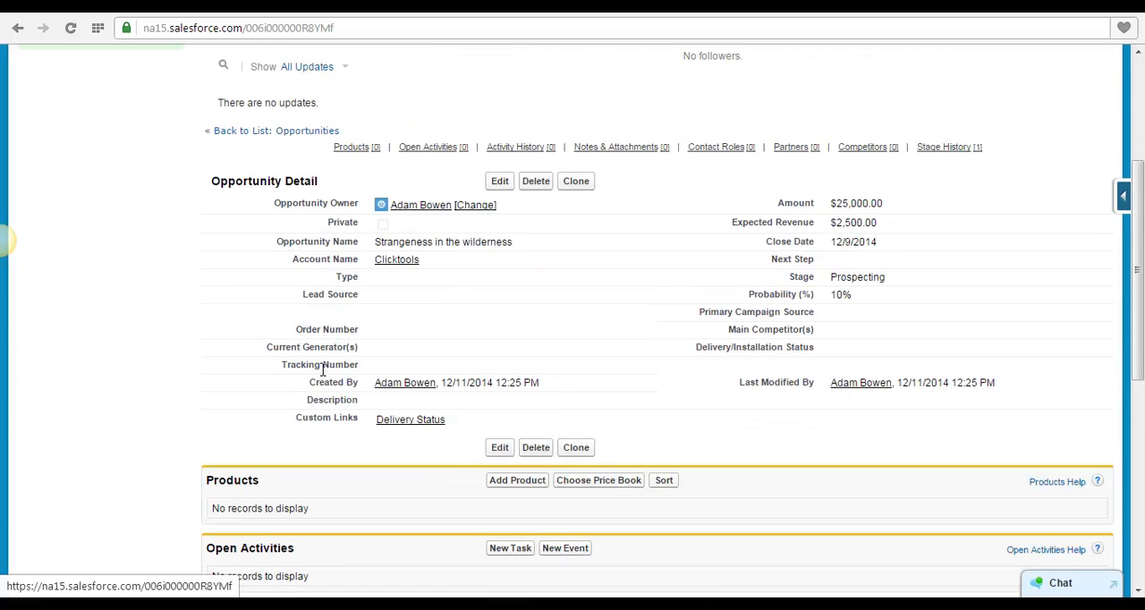
Step: Open the opportunity's linked Clicktools account and examine its related contacts and opportunities
left_click(382, 263)
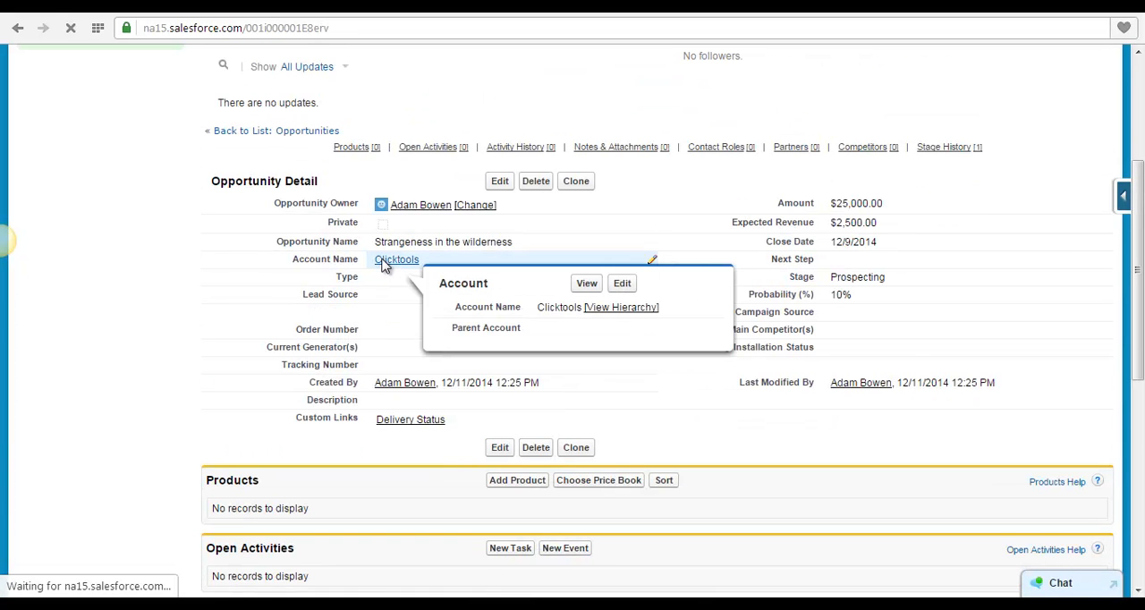
scroll(331, 339, "down", 3)
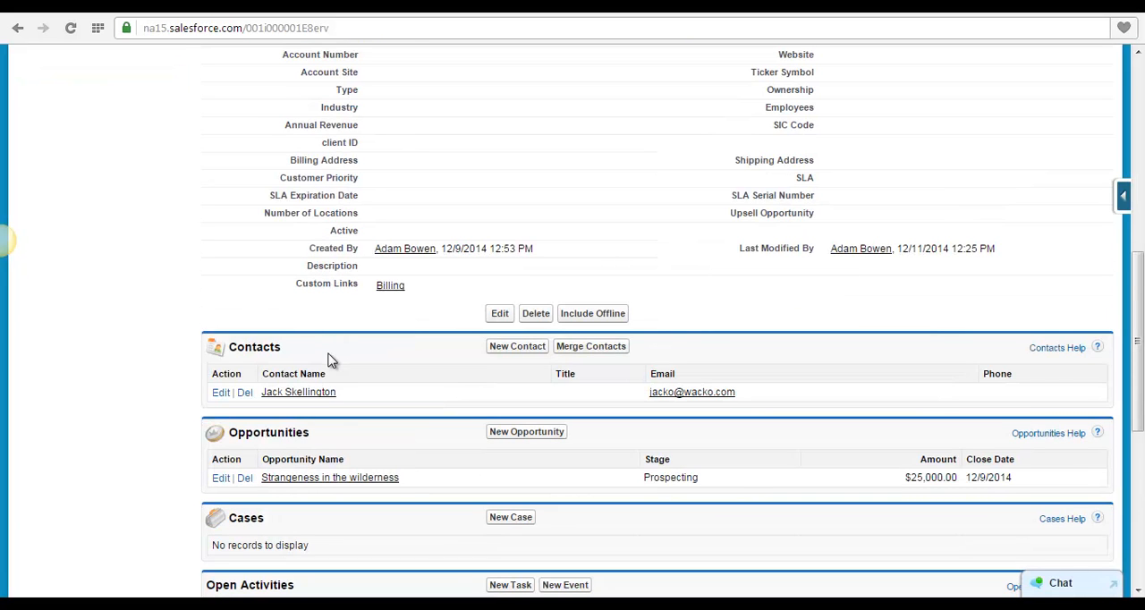
scroll(340, 402, "down", 1)
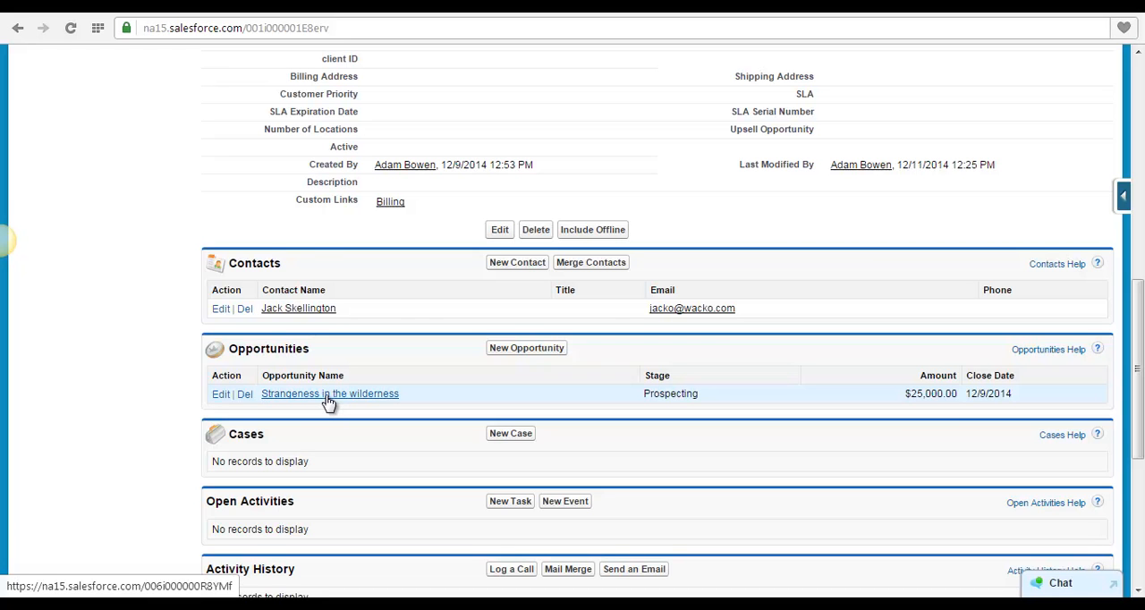
scroll(312, 252, "up", 3)
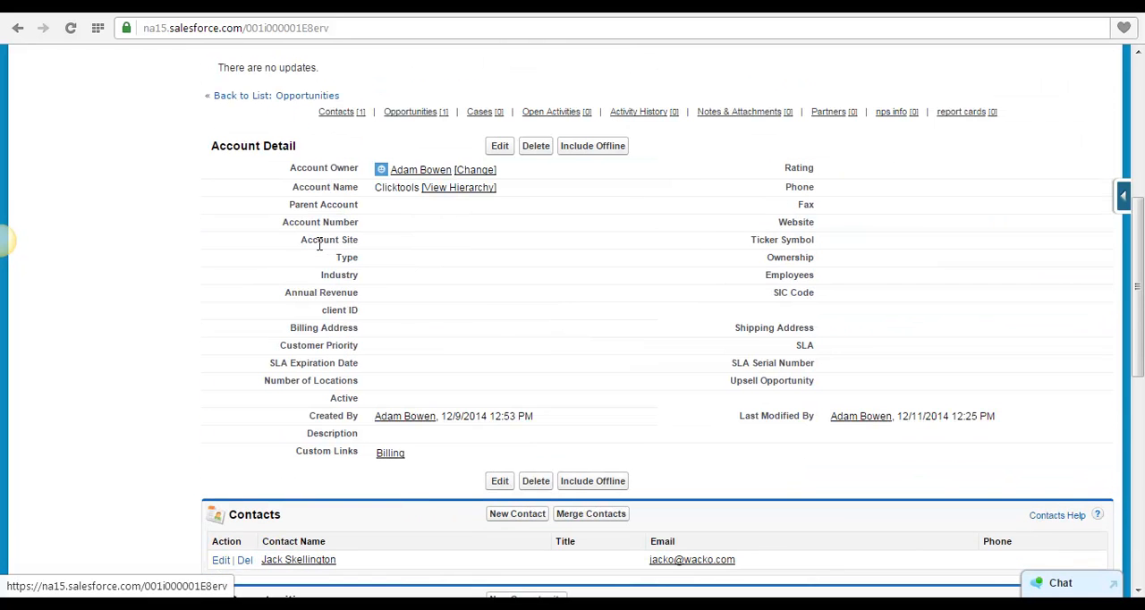